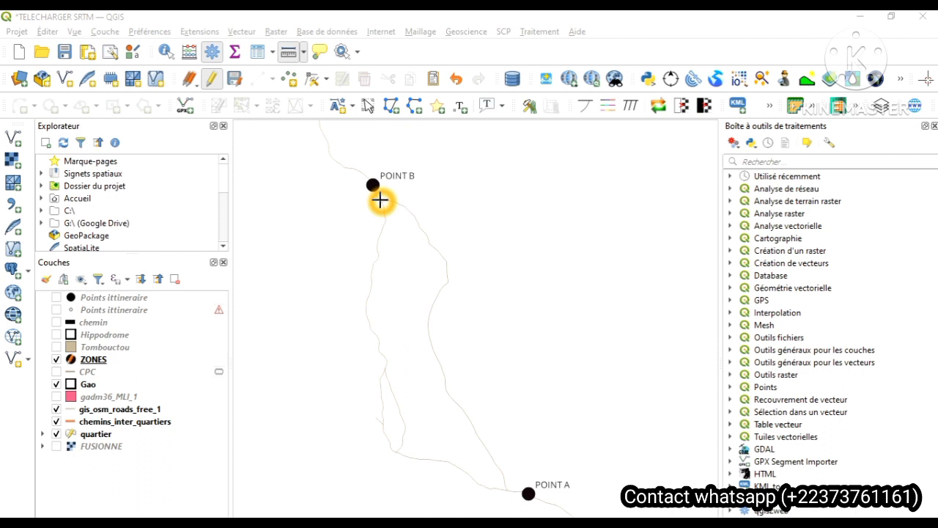
{"action": "left_click", "coordinate": [418, 226]}
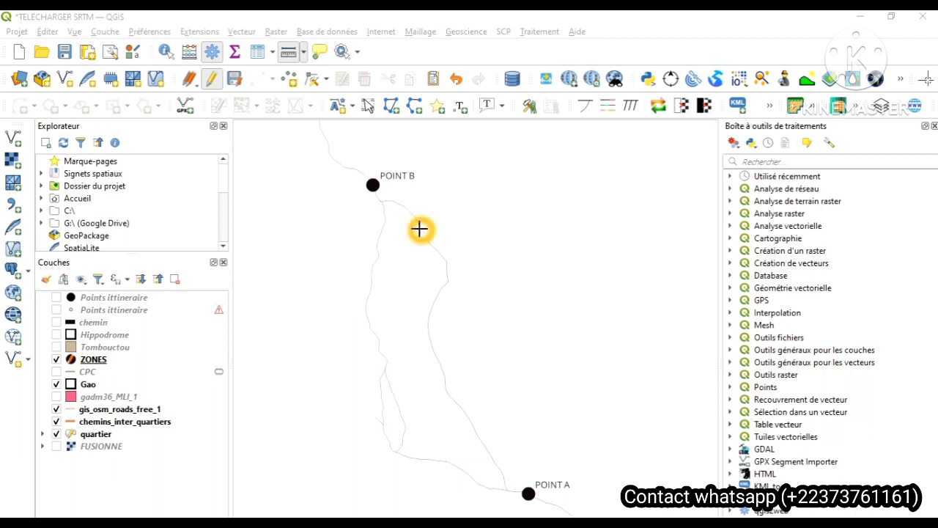
{"action": "left_click", "coordinate": [438, 335]}
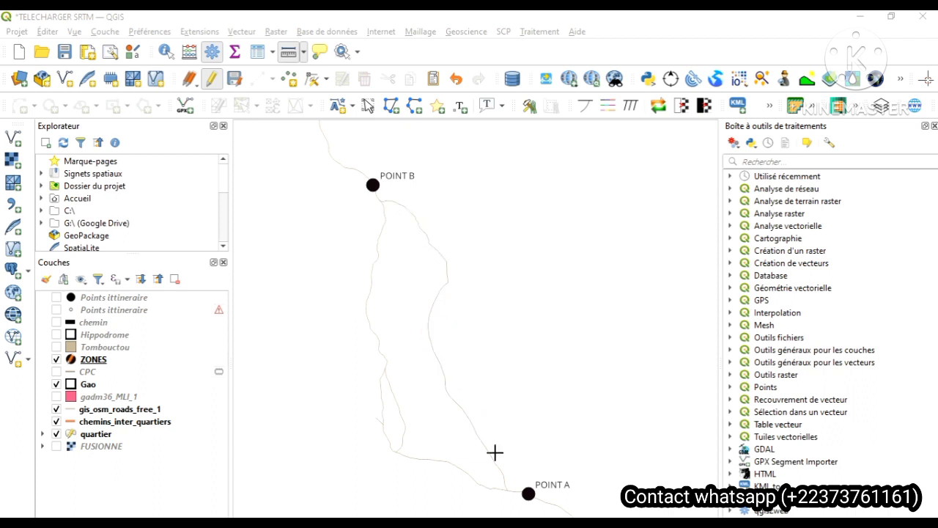
{"action": "left_click", "coordinate": [357, 255]}
{"action": "left_click", "coordinate": [375, 172]}
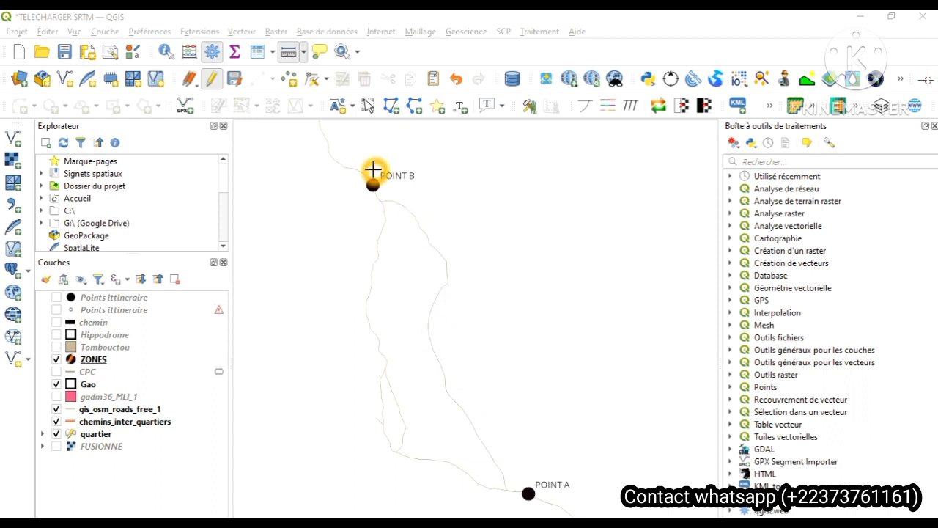
{"action": "left_click", "coordinate": [385, 227]}
{"action": "left_click", "coordinate": [374, 271]}
{"action": "left_click", "coordinate": [371, 317]}
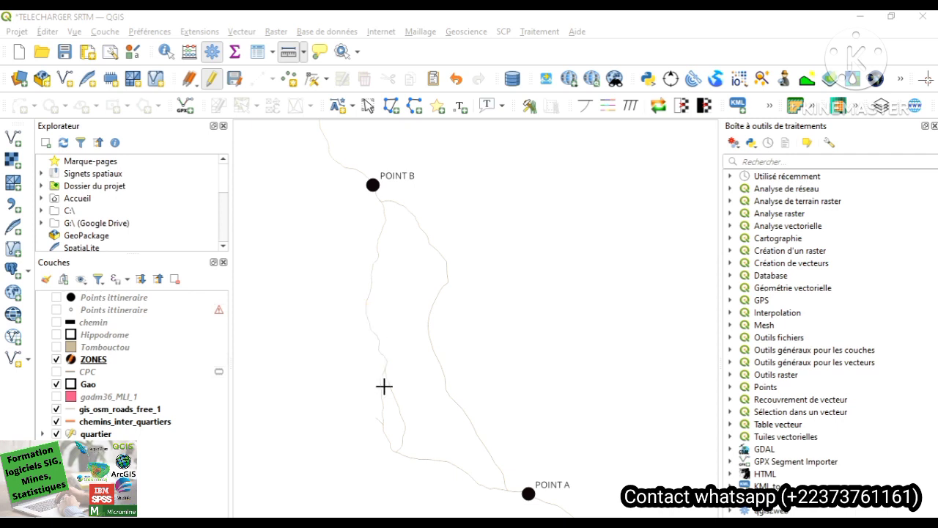
{"action": "left_click", "coordinate": [377, 413]}
{"action": "left_click", "coordinate": [415, 455]}
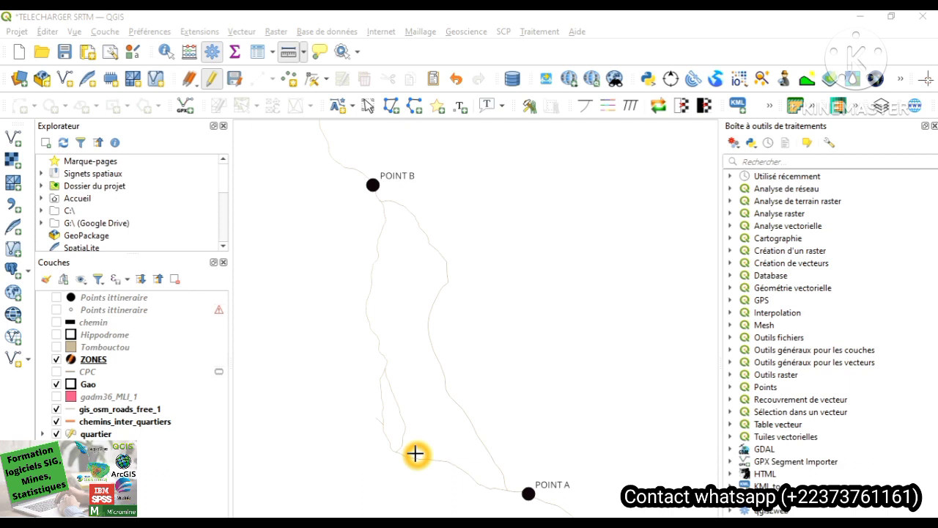
Measure the length of the eastern road from POINT B to POINT A by tracing its bends, and close the measurement.
{"action": "left_click", "coordinate": [46, 37]}
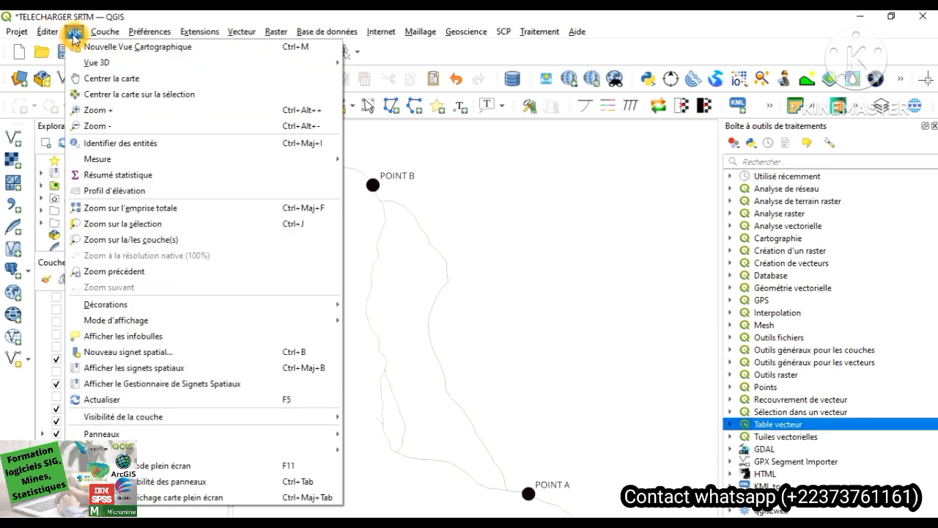
{"action": "left_click", "coordinate": [74, 33]}
{"action": "left_click", "coordinate": [74, 33]}
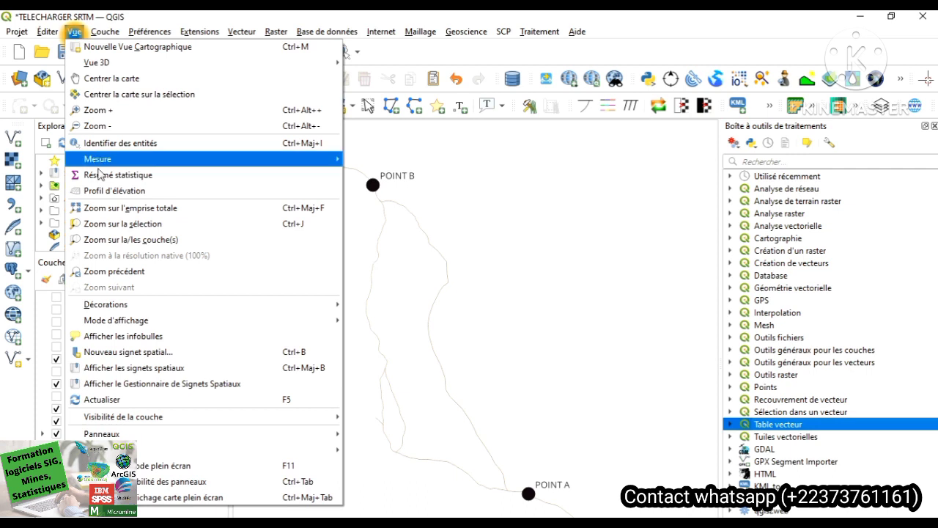
{"action": "mouse_move", "coordinate": [207, 162]}
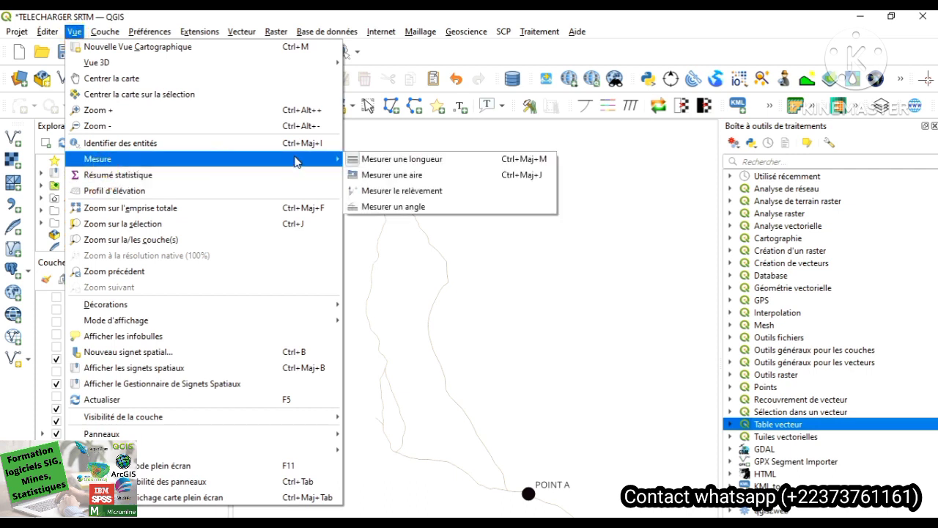
{"action": "left_click", "coordinate": [386, 162]}
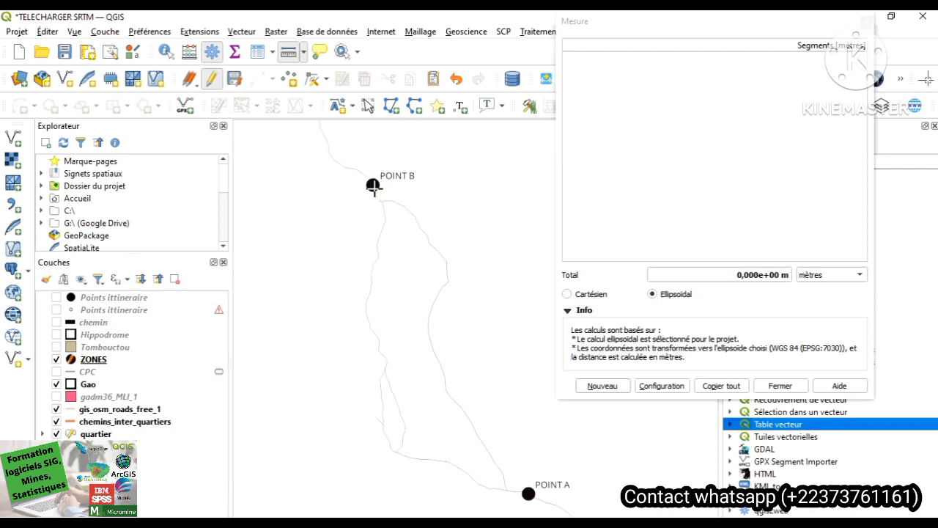
{"action": "left_click", "coordinate": [374, 187]}
{"action": "left_click", "coordinate": [382, 199]}
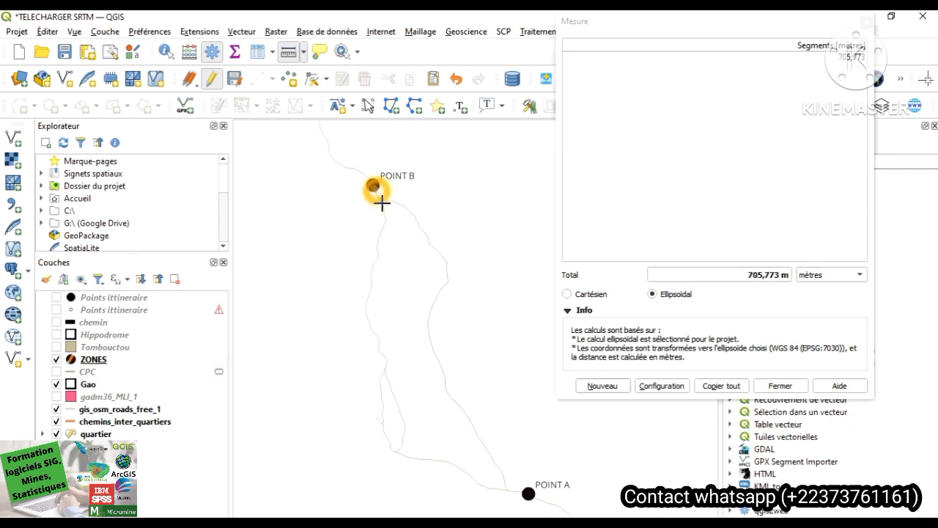
{"action": "left_click", "coordinate": [400, 202]}
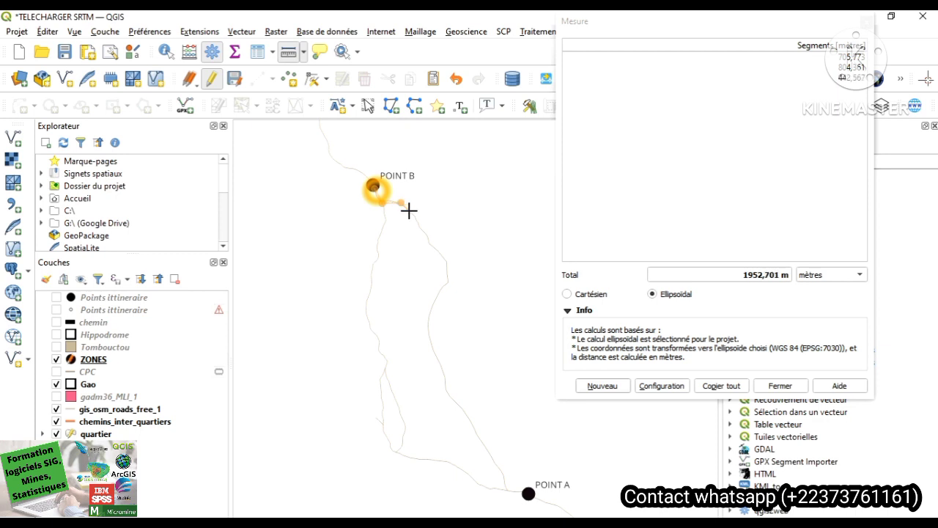
{"action": "left_click", "coordinate": [412, 215]}
{"action": "left_click", "coordinate": [421, 228]}
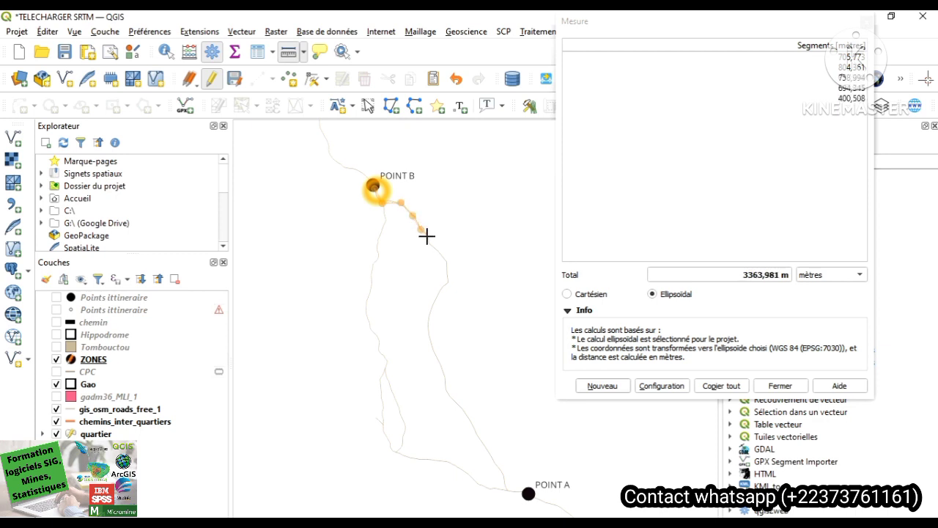
{"action": "left_click", "coordinate": [433, 247]}
{"action": "left_click", "coordinate": [447, 262]}
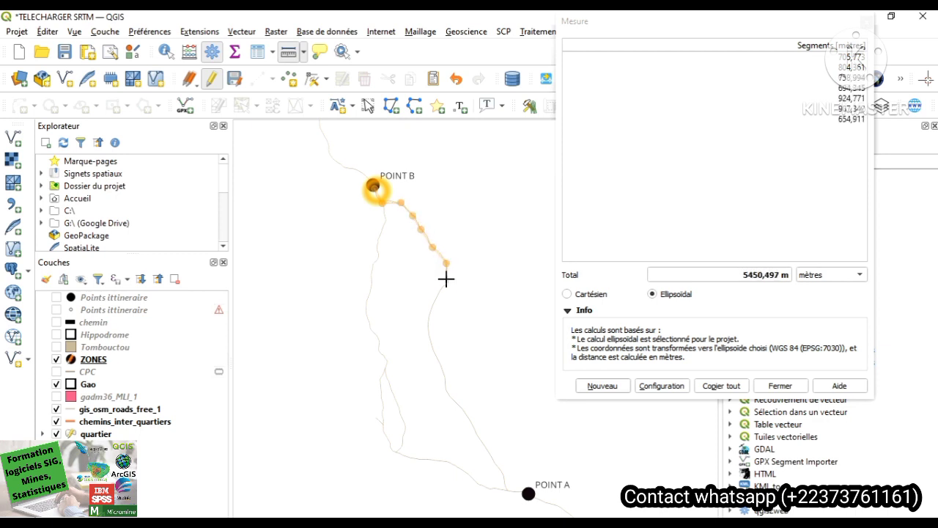
{"action": "left_click", "coordinate": [447, 280]}
{"action": "left_click", "coordinate": [440, 292]}
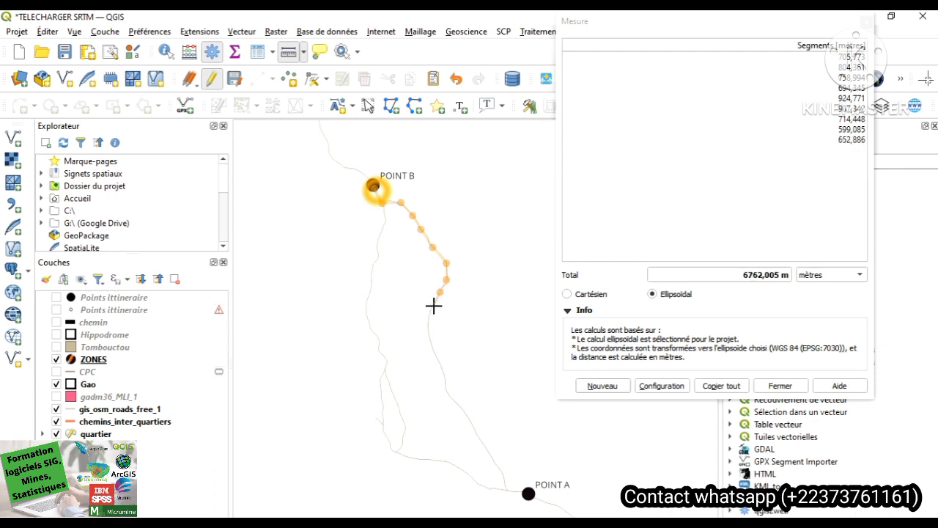
{"action": "left_click", "coordinate": [435, 304]}
{"action": "left_click", "coordinate": [431, 325]}
{"action": "left_click", "coordinate": [431, 341]}
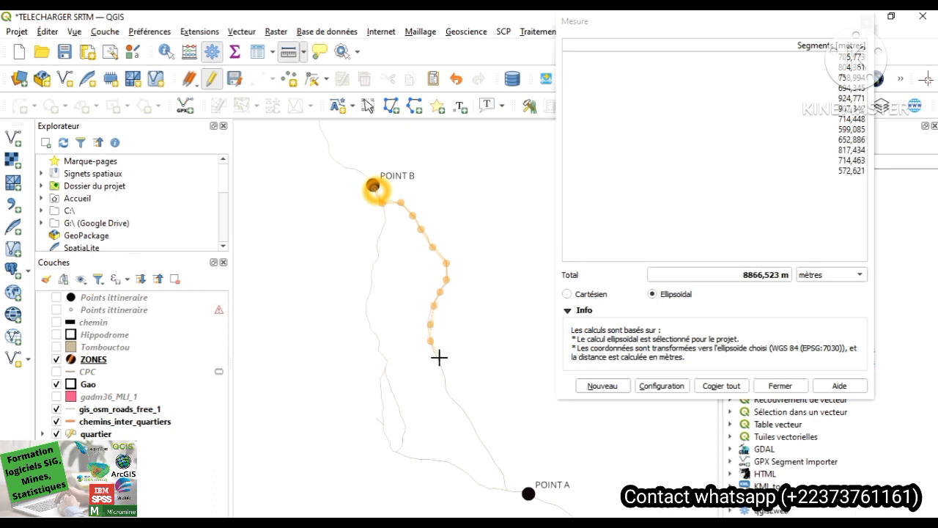
{"action": "left_click", "coordinate": [440, 360]}
{"action": "left_click", "coordinate": [447, 379]}
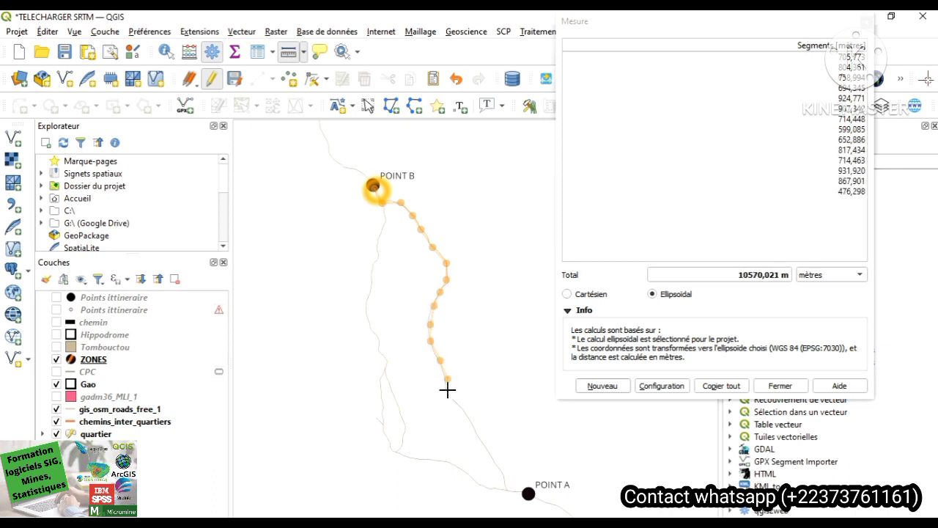
{"action": "left_click", "coordinate": [457, 403]}
{"action": "left_click", "coordinate": [470, 422]}
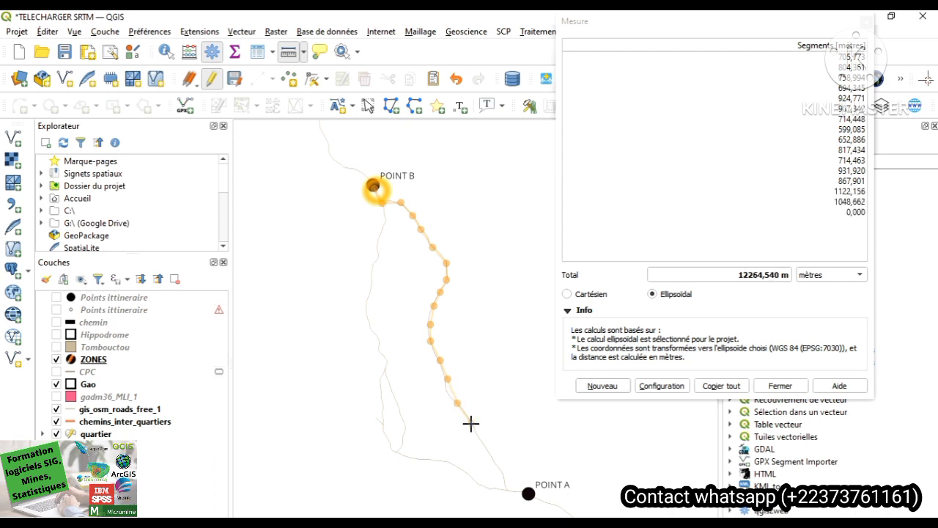
{"action": "left_click", "coordinate": [478, 440]}
{"action": "left_click", "coordinate": [487, 456]}
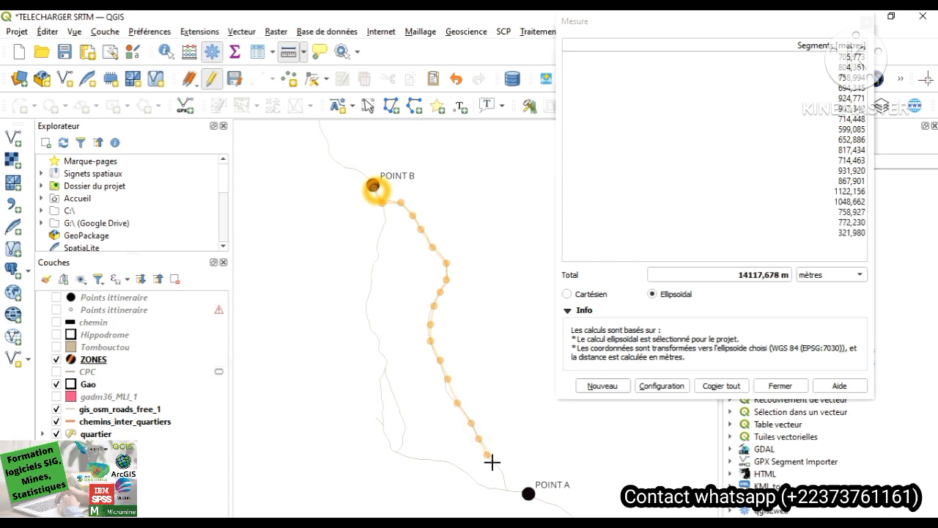
{"action": "left_click", "coordinate": [503, 480]}
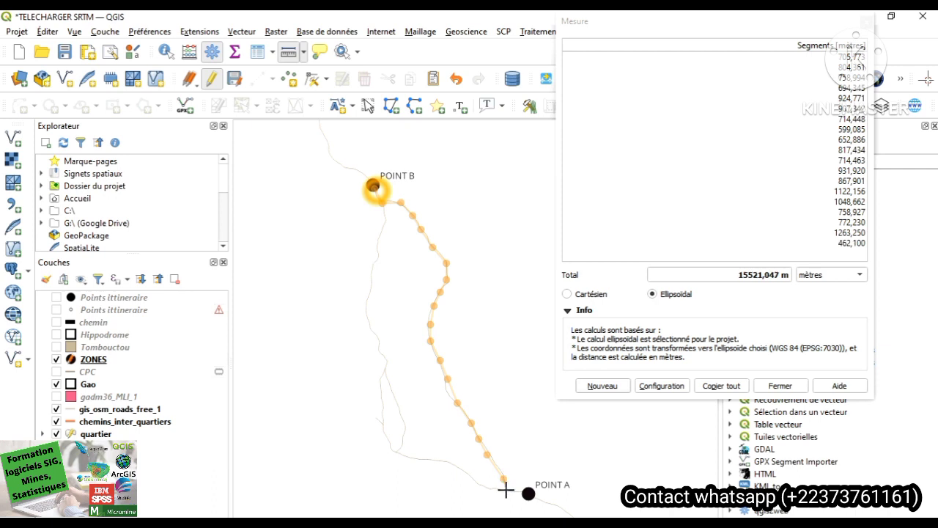
{"action": "left_click", "coordinate": [509, 488]}
{"action": "left_click", "coordinate": [526, 493]}
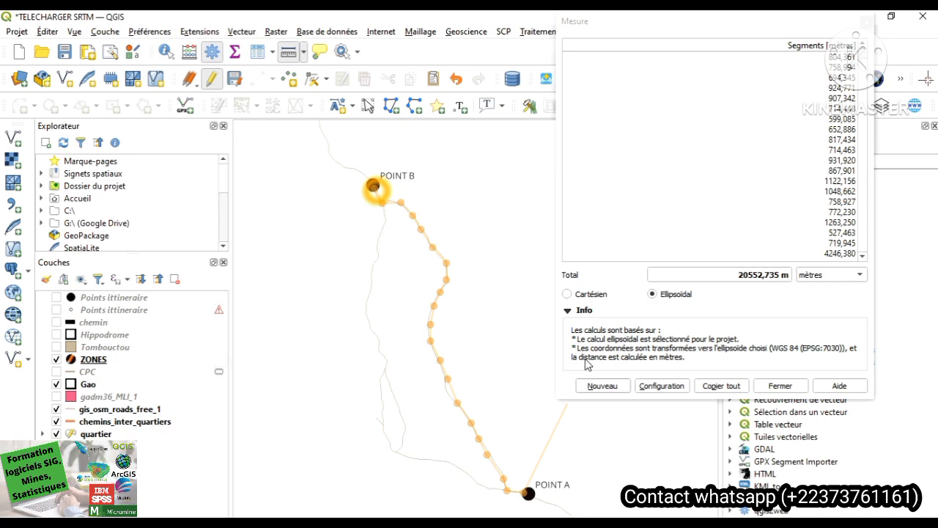
{"action": "left_click", "coordinate": [866, 22]}
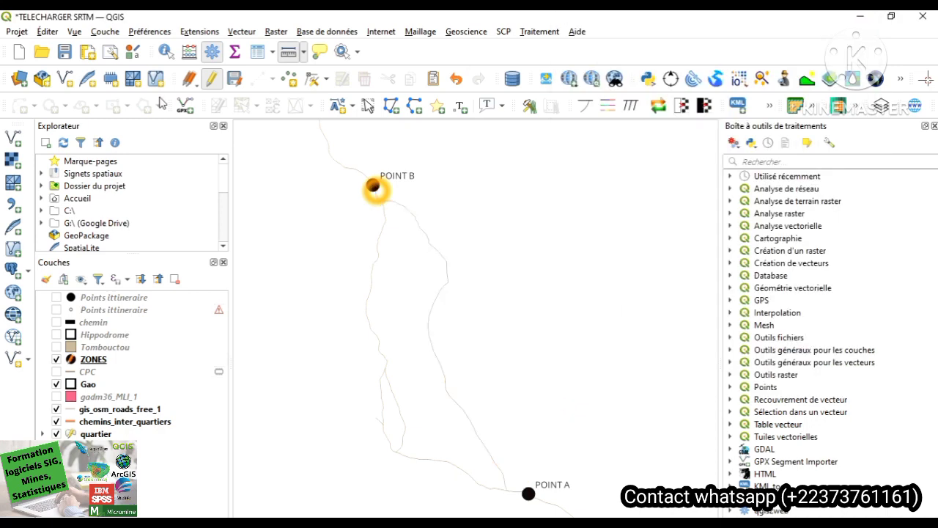
Measure the length of the western road from POINT B to POINT A by tracing its bends, and close the measurement.
{"action": "left_click", "coordinate": [75, 34]}
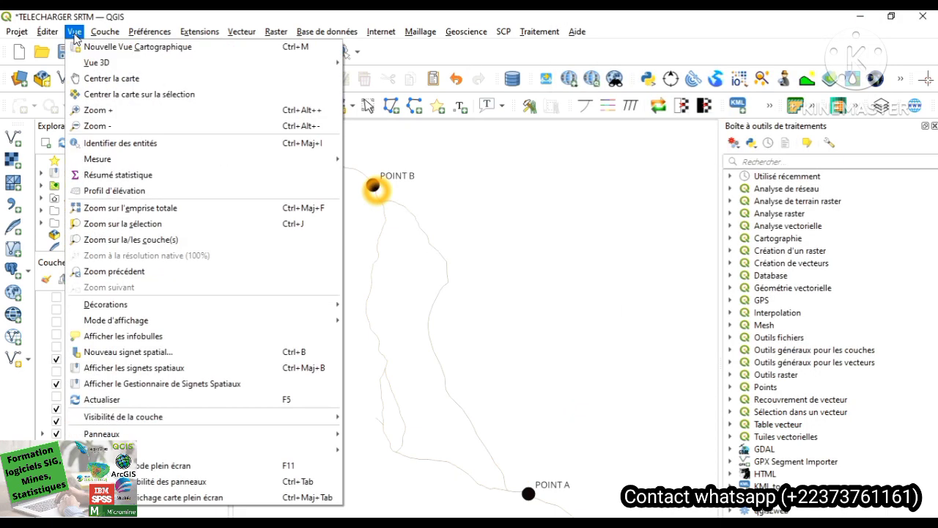
{"action": "mouse_move", "coordinate": [110, 164]}
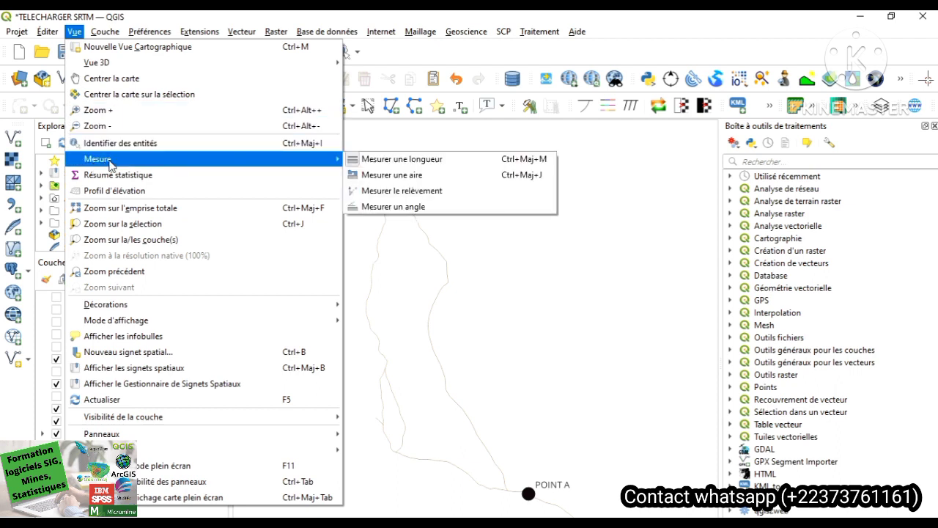
{"action": "left_click", "coordinate": [393, 160]}
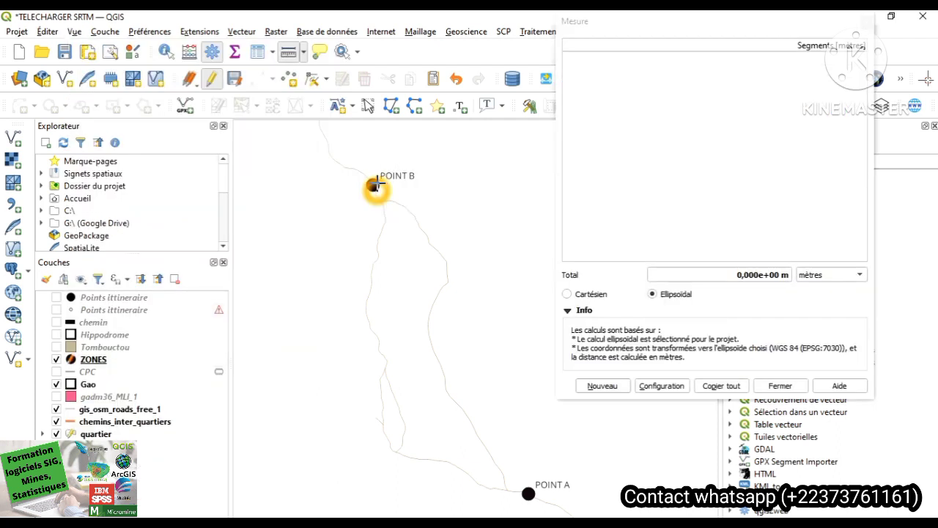
{"action": "left_click", "coordinate": [375, 188]}
{"action": "left_click", "coordinate": [379, 199]}
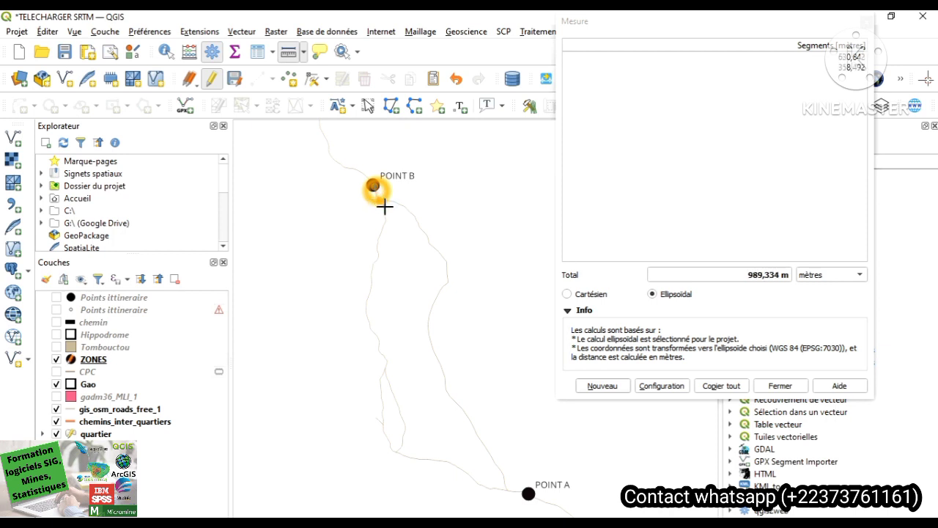
{"action": "left_click", "coordinate": [383, 206]}
{"action": "left_click", "coordinate": [384, 217]}
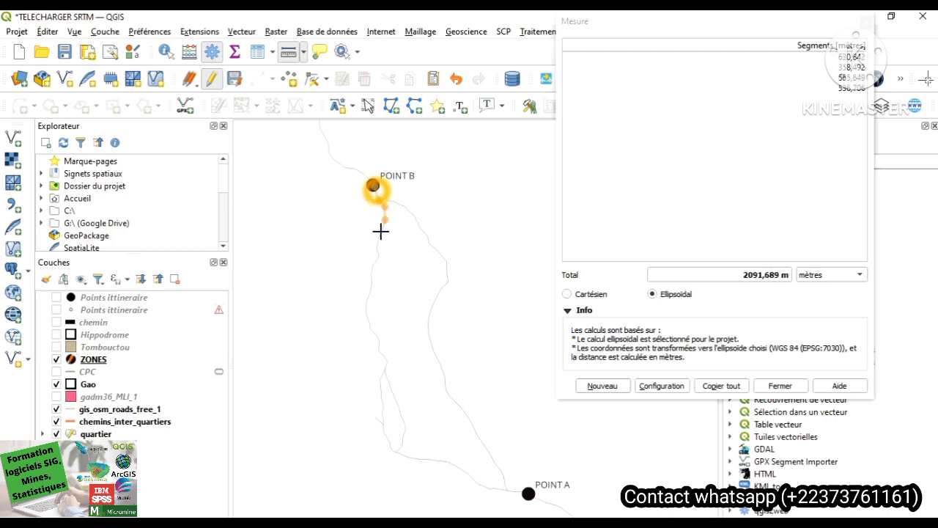
{"action": "left_click", "coordinate": [380, 231]}
{"action": "left_click", "coordinate": [377, 243]}
{"action": "left_click", "coordinate": [376, 255]}
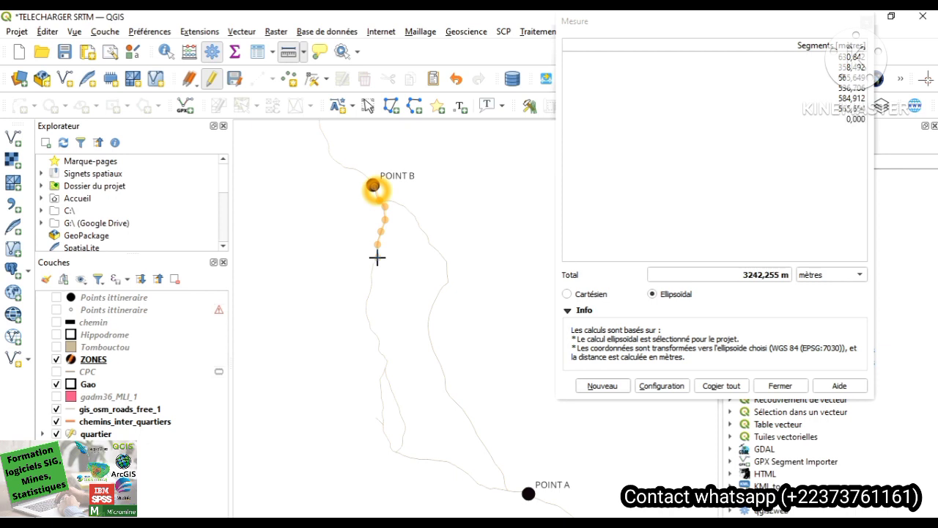
{"action": "left_click", "coordinate": [372, 267]}
{"action": "left_click", "coordinate": [370, 287]}
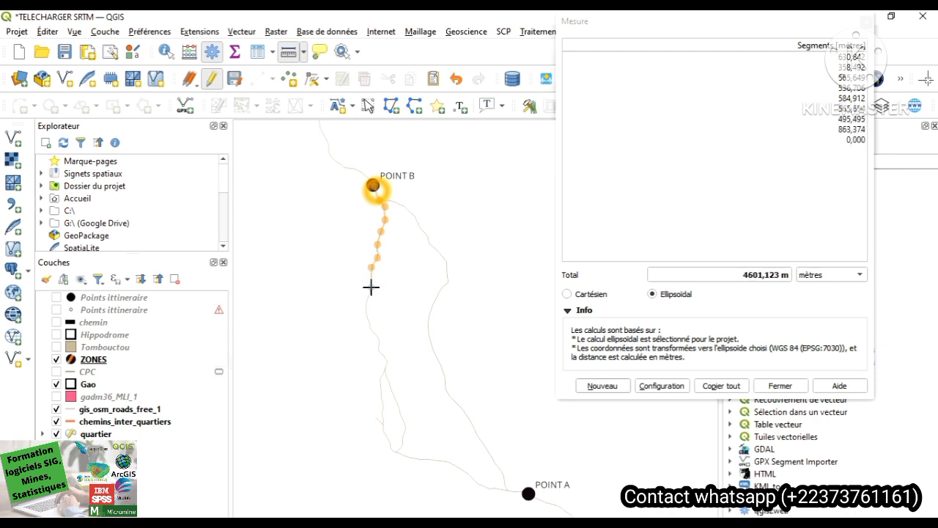
{"action": "left_click", "coordinate": [367, 302]}
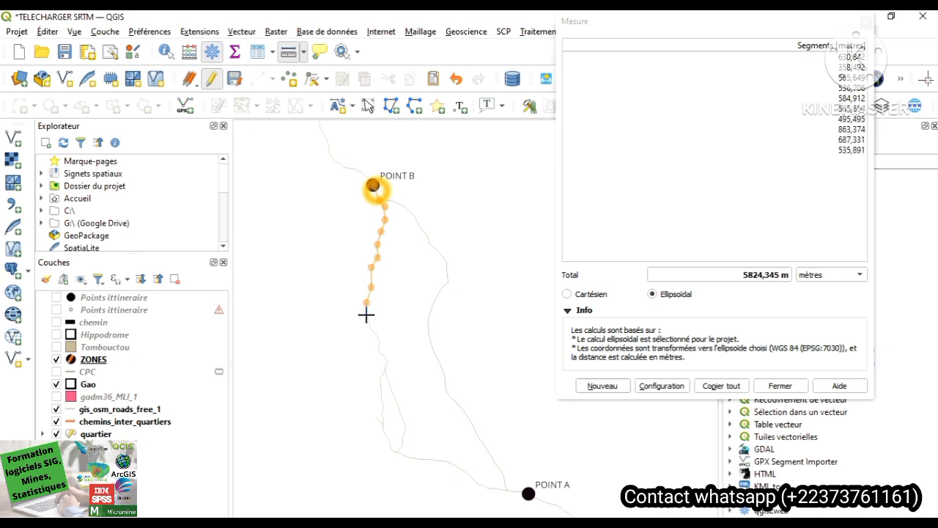
{"action": "left_click", "coordinate": [367, 314]}
{"action": "left_click", "coordinate": [372, 329]}
{"action": "left_click", "coordinate": [378, 341]}
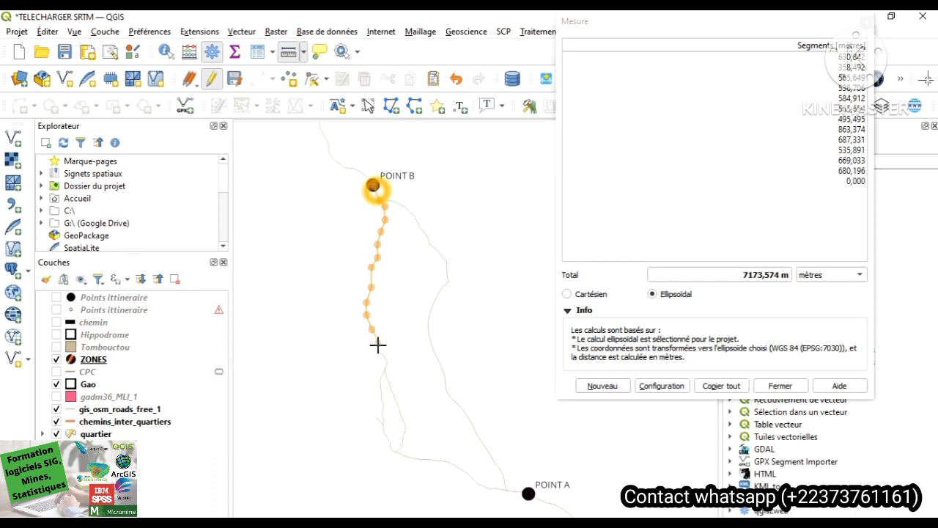
{"action": "left_click", "coordinate": [379, 353]}
{"action": "left_click", "coordinate": [386, 364]}
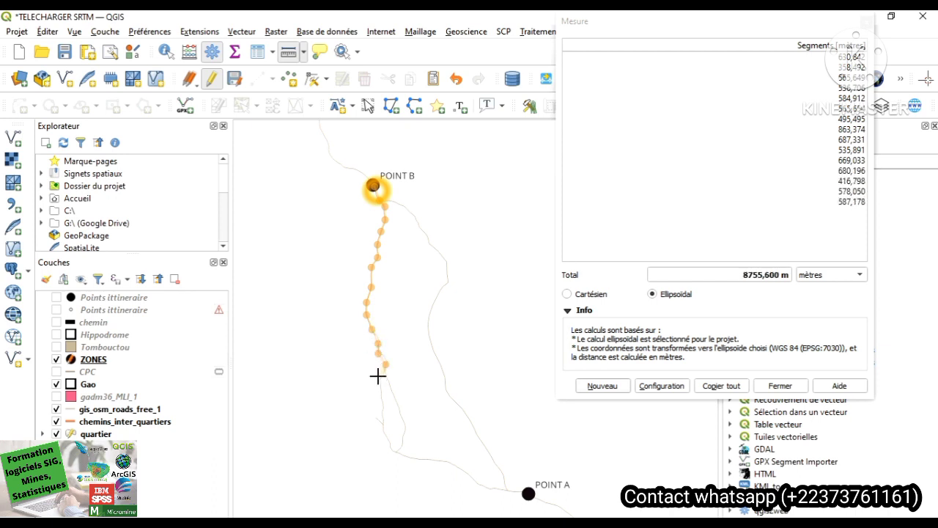
{"action": "left_click", "coordinate": [379, 376]}
{"action": "left_click", "coordinate": [379, 389]}
{"action": "left_click", "coordinate": [379, 408]}
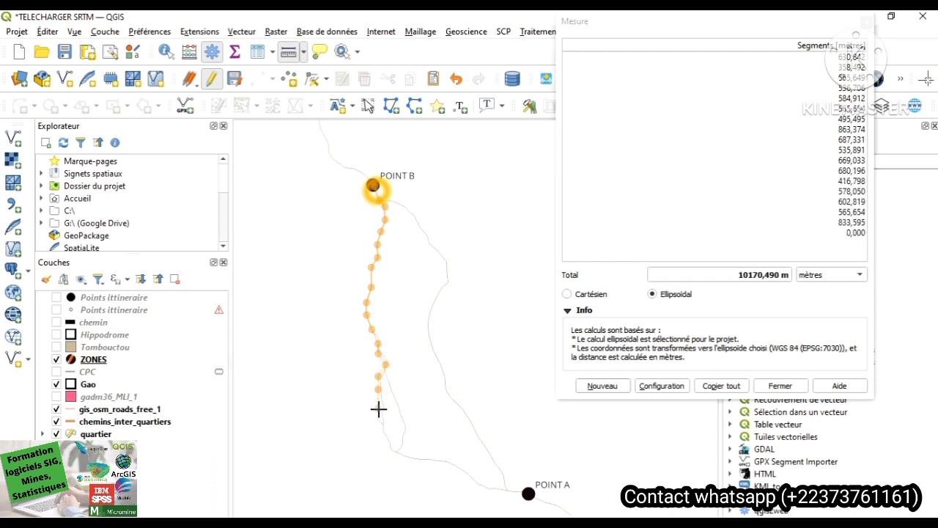
{"action": "left_click", "coordinate": [383, 427]}
{"action": "left_click", "coordinate": [386, 442]}
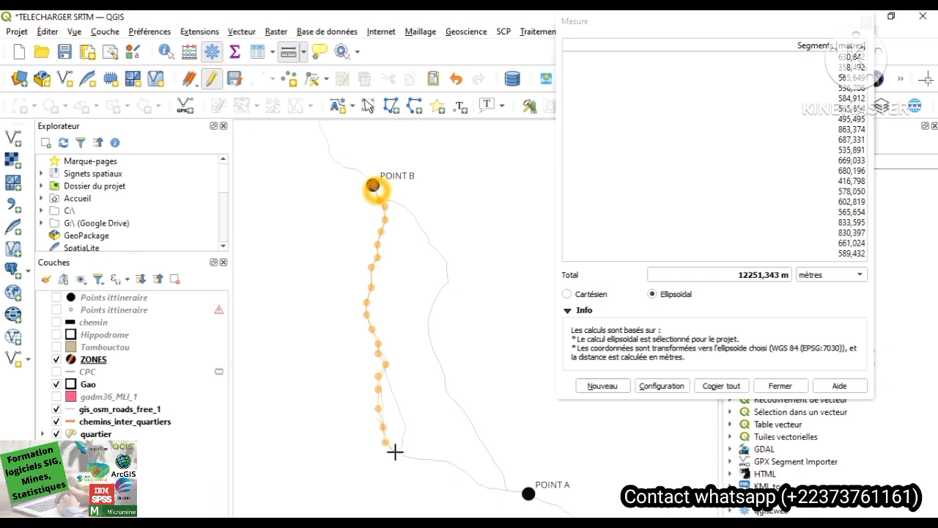
{"action": "left_click", "coordinate": [396, 451]}
{"action": "left_click", "coordinate": [415, 457]}
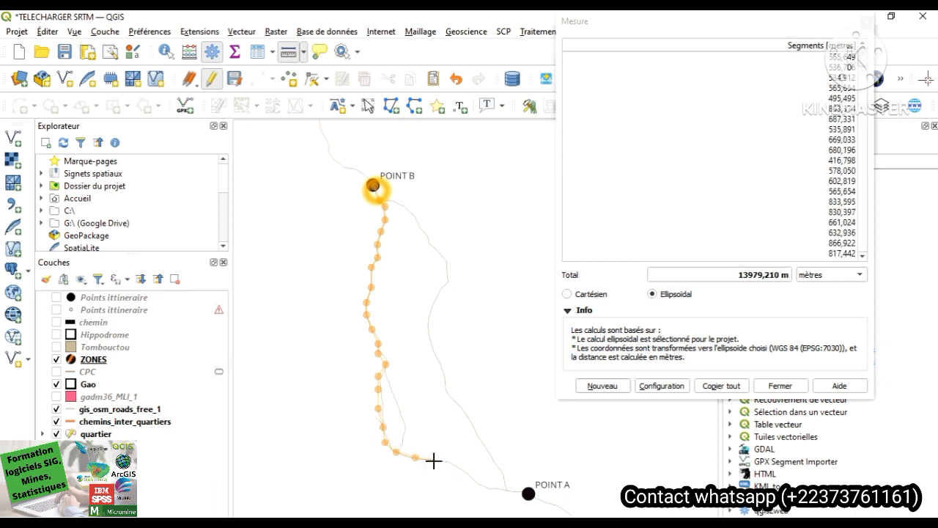
{"action": "left_click", "coordinate": [434, 460]}
{"action": "left_click", "coordinate": [464, 475]}
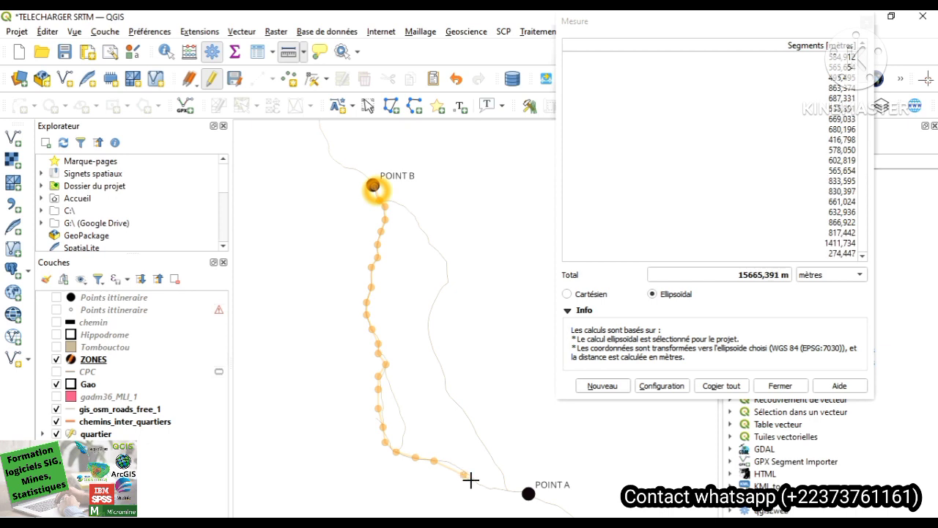
{"action": "left_click", "coordinate": [478, 485]}
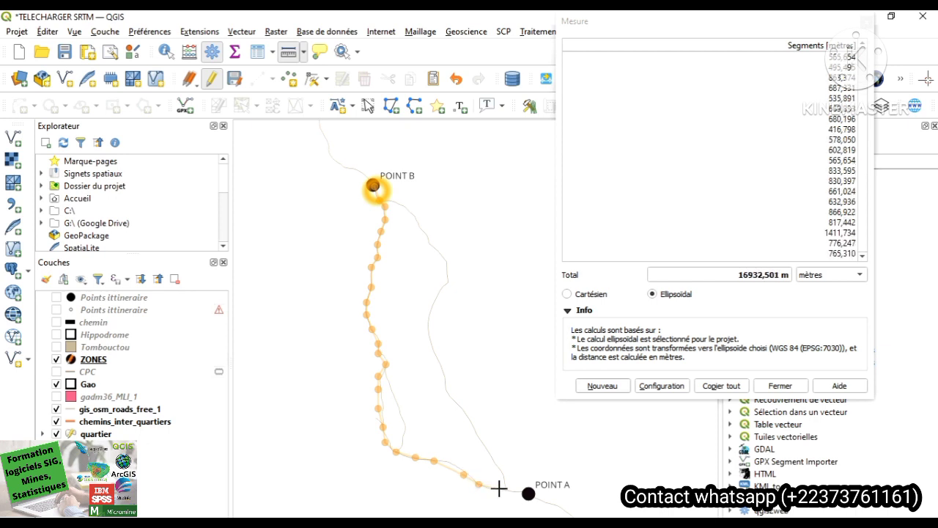
{"action": "left_click", "coordinate": [507, 489]}
{"action": "left_click", "coordinate": [518, 493]}
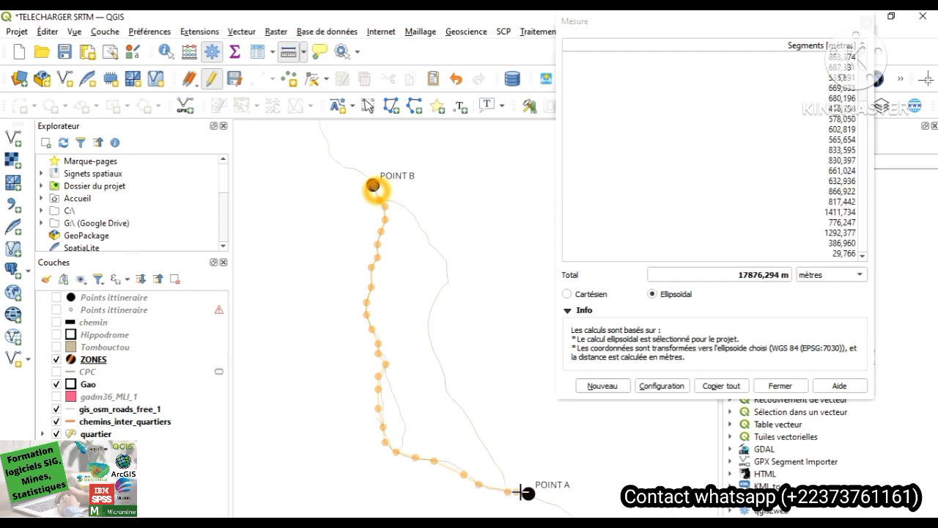
{"action": "left_click", "coordinate": [526, 492]}
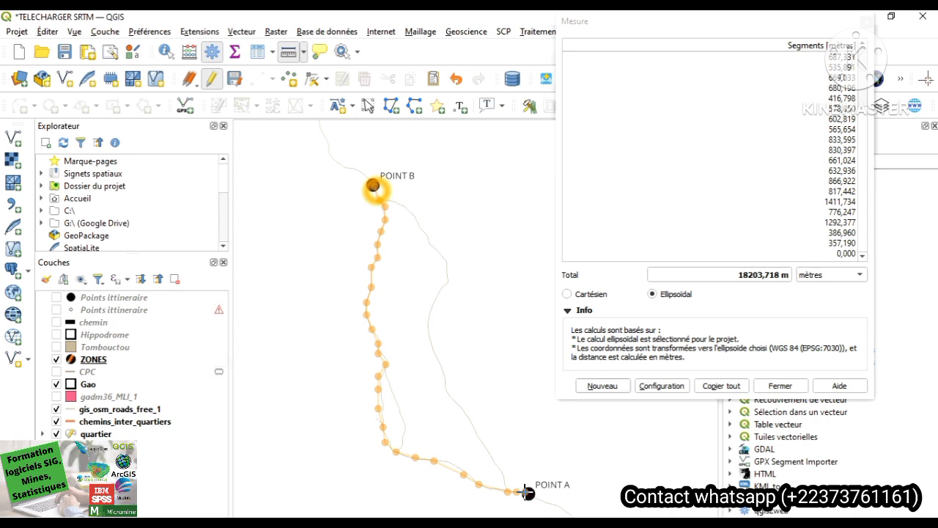
{"action": "left_click", "coordinate": [869, 23]}
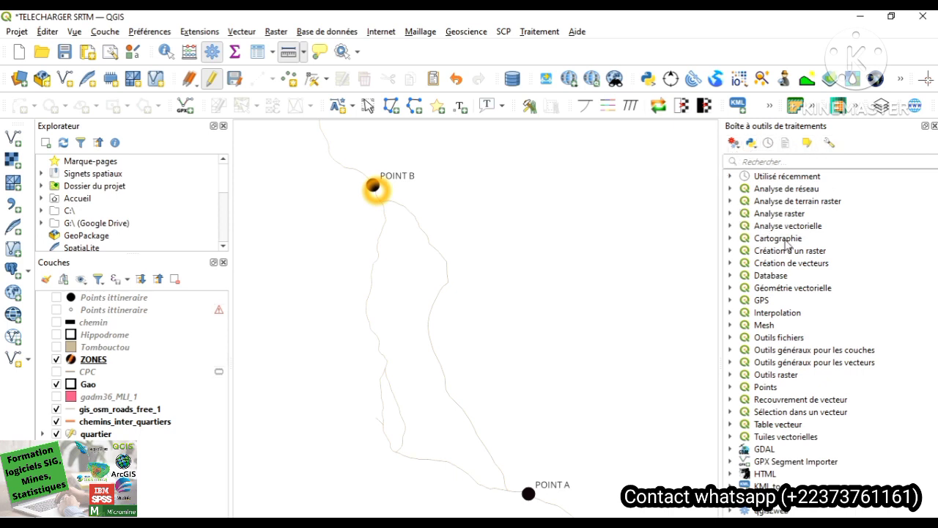
Open the point-to-point shortest path algorithm with gis_osm_roads_free_1 as the network layer and Le plus court as the path type.
{"action": "left_click", "coordinate": [731, 189]}
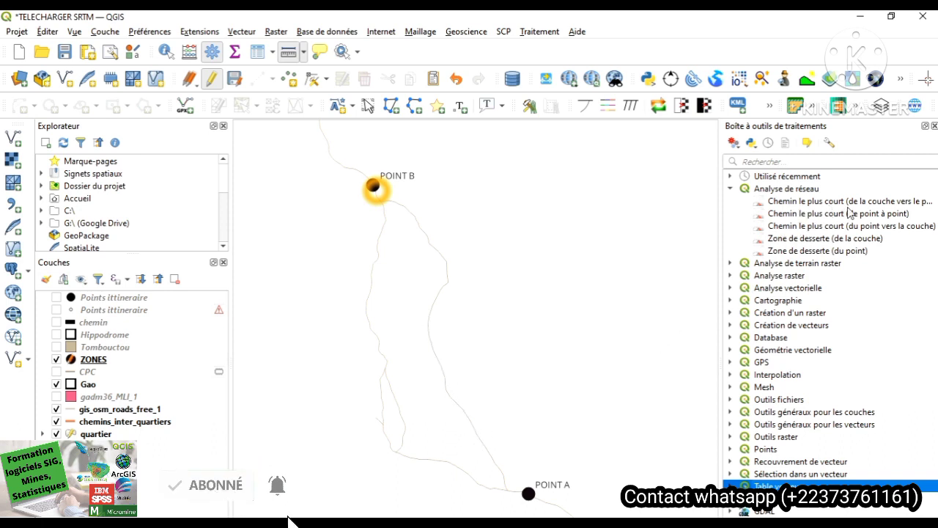
{"action": "double_click", "coordinate": [799, 215]}
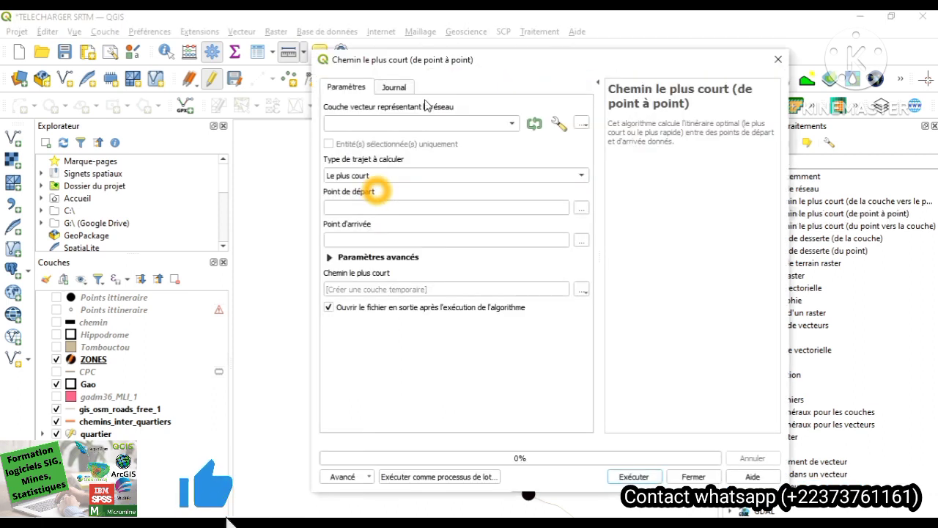
{"action": "left_click", "coordinate": [511, 126]}
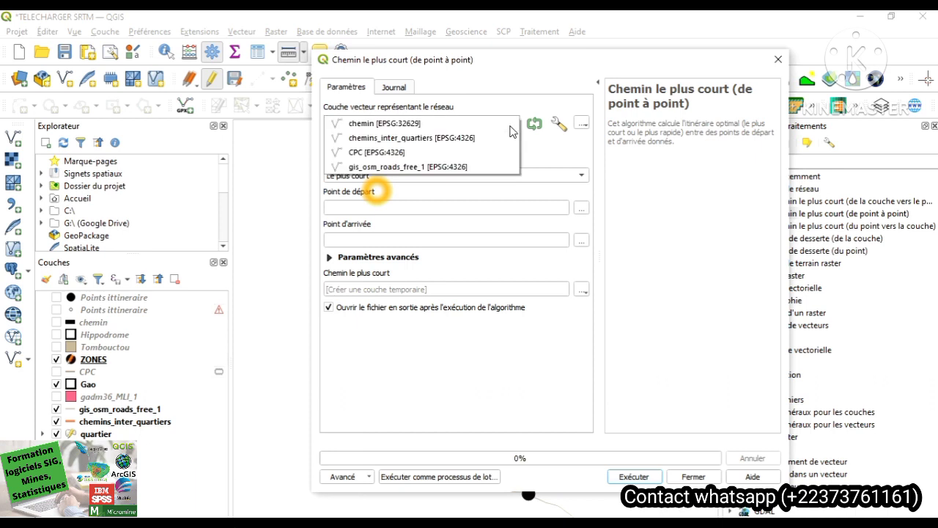
{"action": "left_click", "coordinate": [392, 168]}
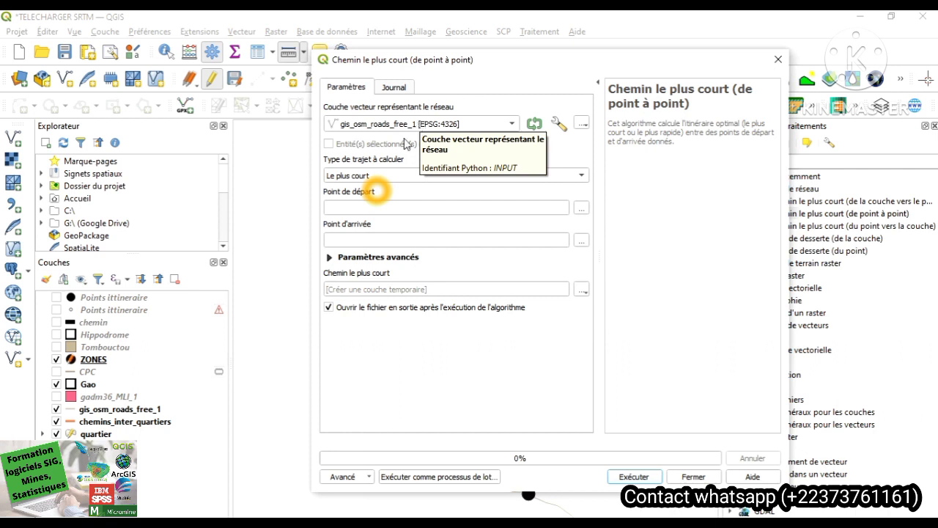
{"action": "left_click", "coordinate": [431, 177]}
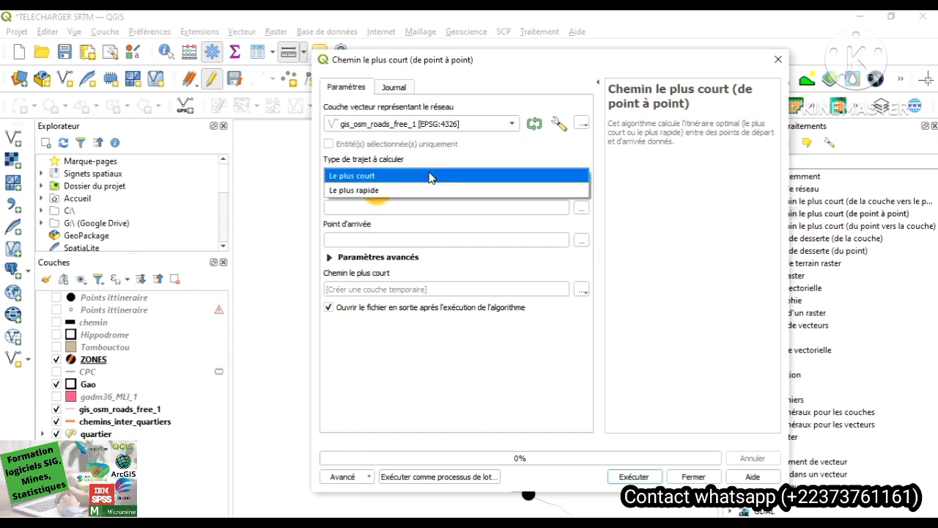
{"action": "left_click", "coordinate": [388, 179]}
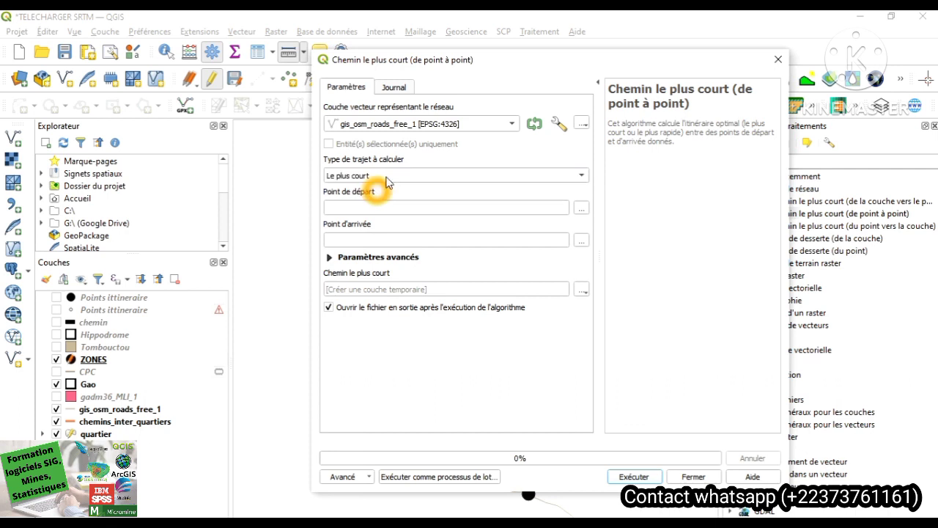
Set the departure point (Point de départ) by picking a location on the road just west of POINT A.
{"action": "left_click", "coordinate": [580, 210]}
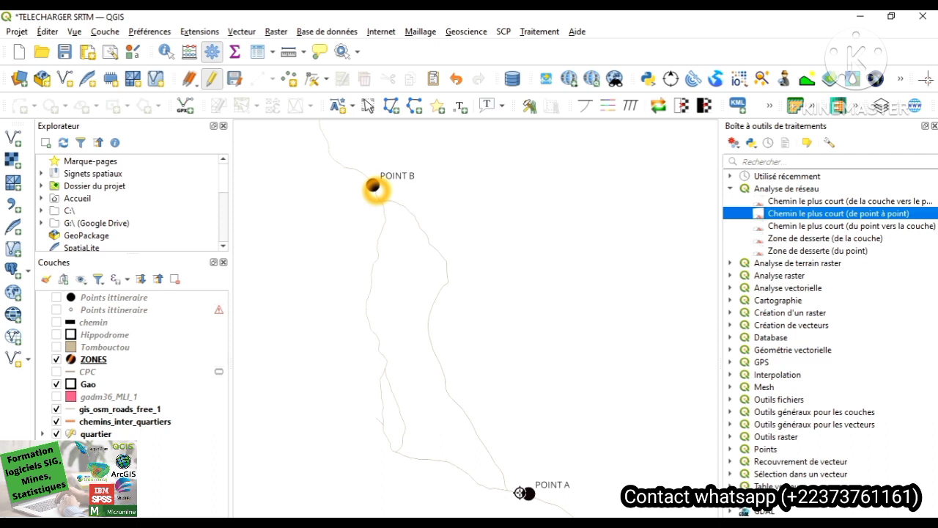
{"action": "scroll", "coordinate": [520, 493], "scroll_direction": "up", "scroll_amount": 3}
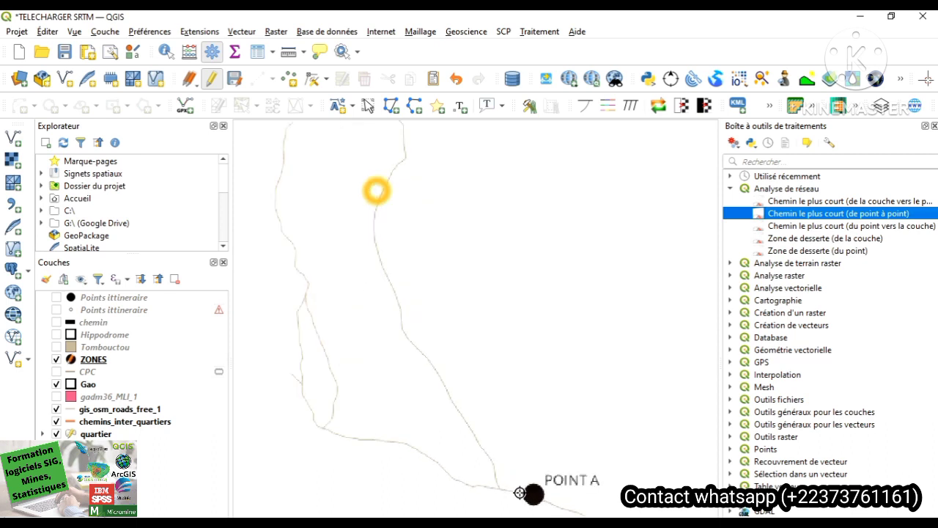
{"action": "scroll", "coordinate": [520, 493], "scroll_direction": "up", "scroll_amount": 2}
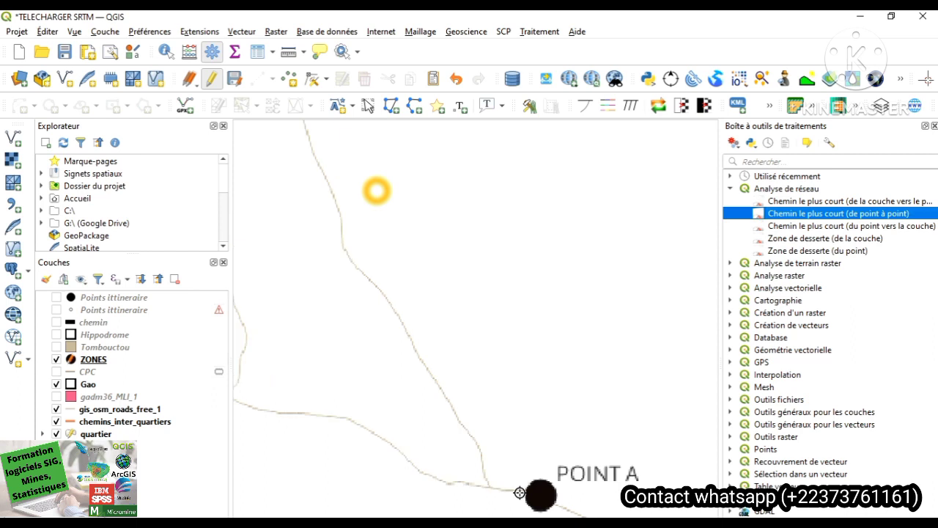
{"action": "scroll", "coordinate": [520, 493], "scroll_direction": "up", "scroll_amount": 2}
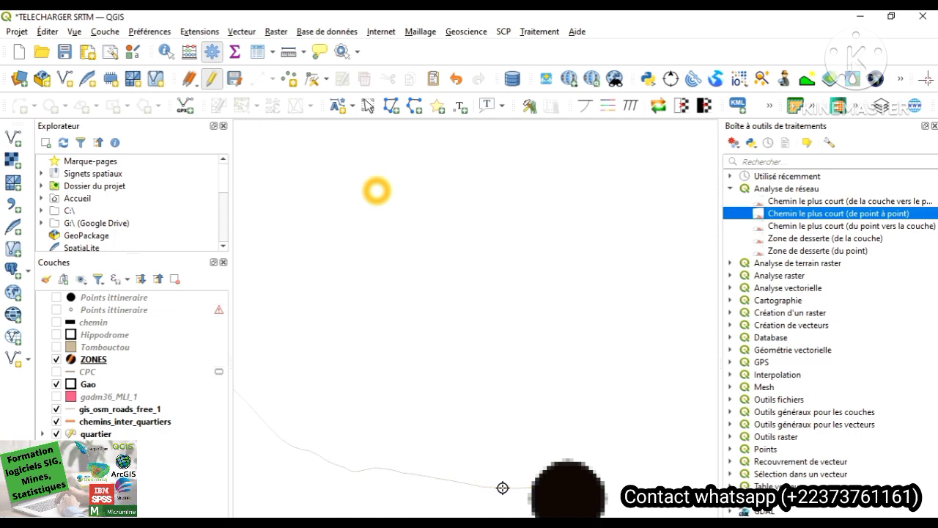
{"action": "left_click", "coordinate": [502, 487]}
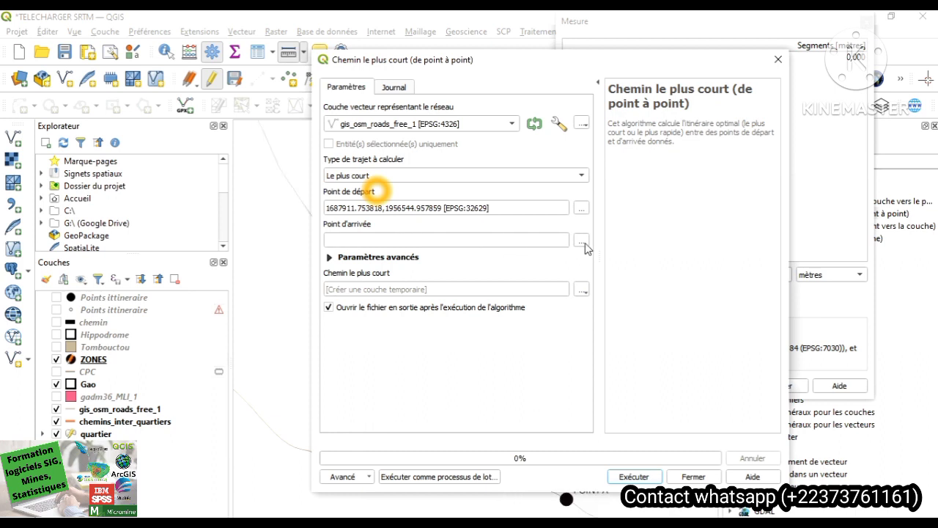
Try to set the arrival point (Point d'arrivée) on the road at POINT B, using the extent of the ZONES layer to find it.
{"action": "left_click", "coordinate": [583, 241]}
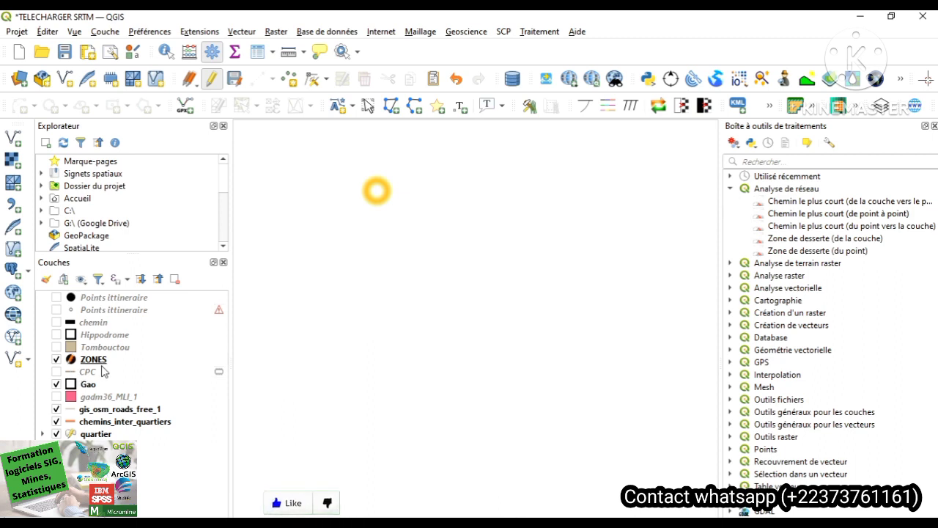
{"action": "right_click", "coordinate": [91, 361]}
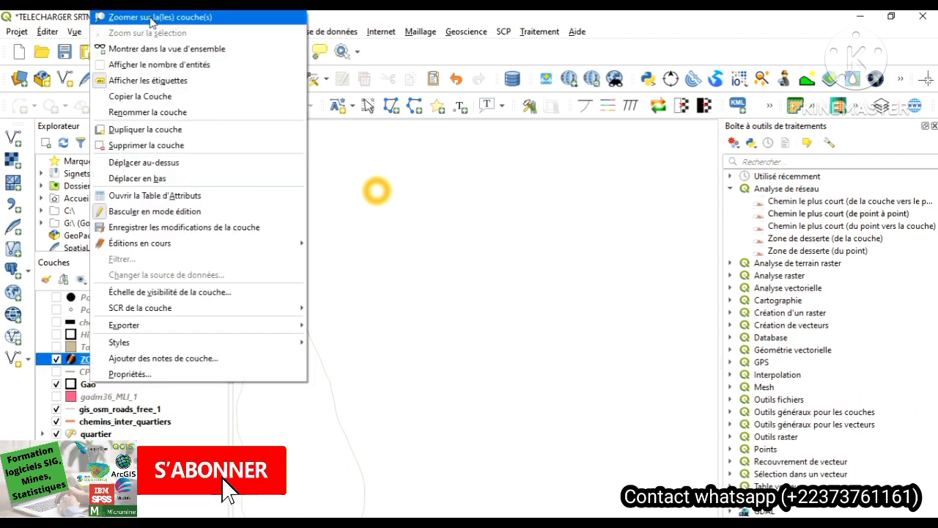
{"action": "left_click", "coordinate": [152, 18]}
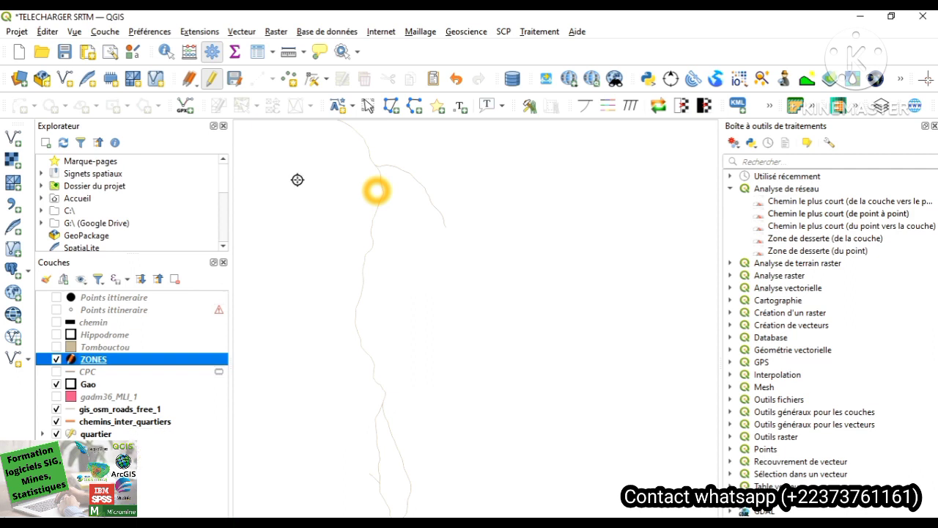
{"action": "left_click", "coordinate": [74, 32]}
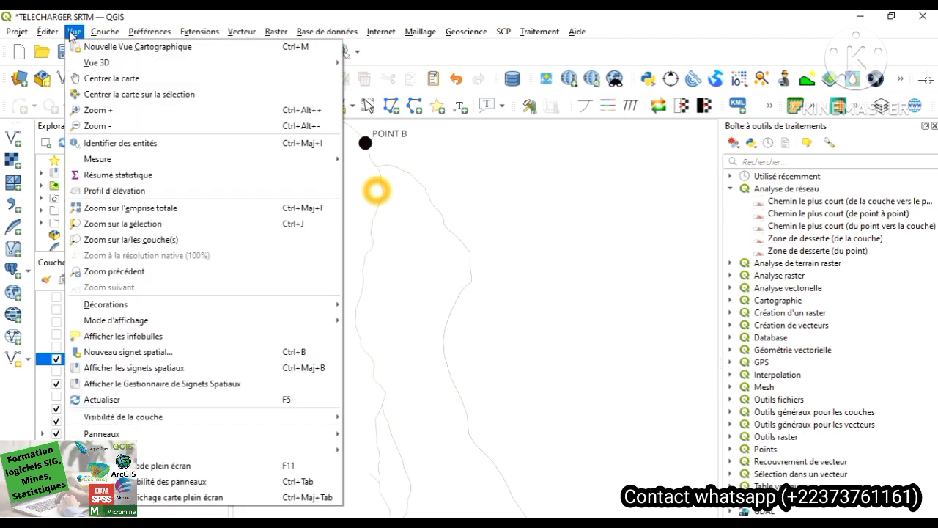
{"action": "left_click", "coordinate": [92, 113]}
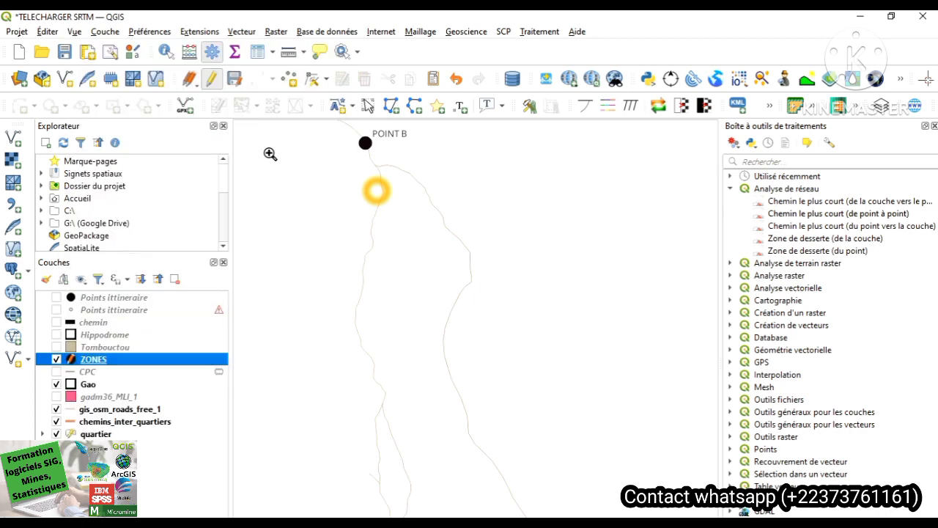
{"action": "left_click_drag", "start_coordinate": [347, 128], "coordinate": [394, 162]}
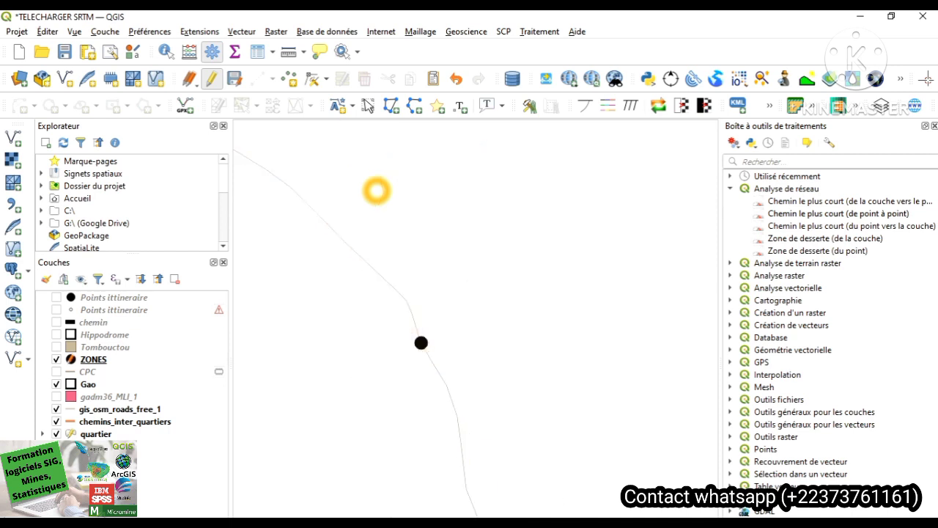
{"action": "mouse_move", "coordinate": [586, 523]}
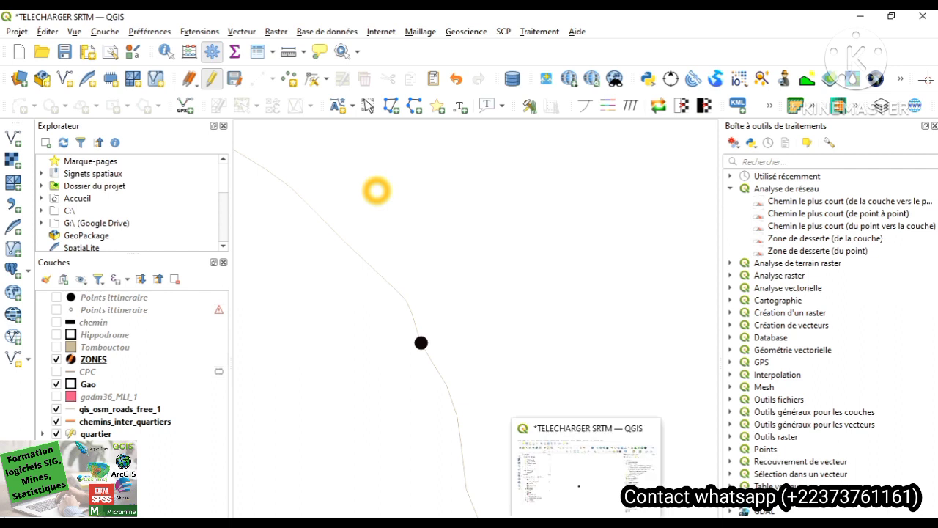
{"action": "left_click", "coordinate": [599, 507]}
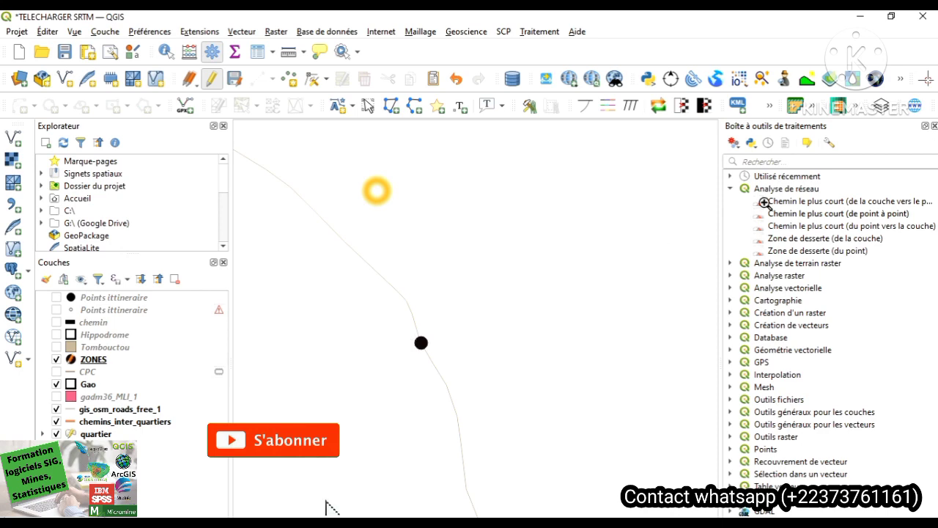
Reopen the point-to-point shortest path algorithm with gis_osm_roads_free_1 and Le plus court, and pick the departure point on the road at POINT B.
{"action": "double_click", "coordinate": [812, 215]}
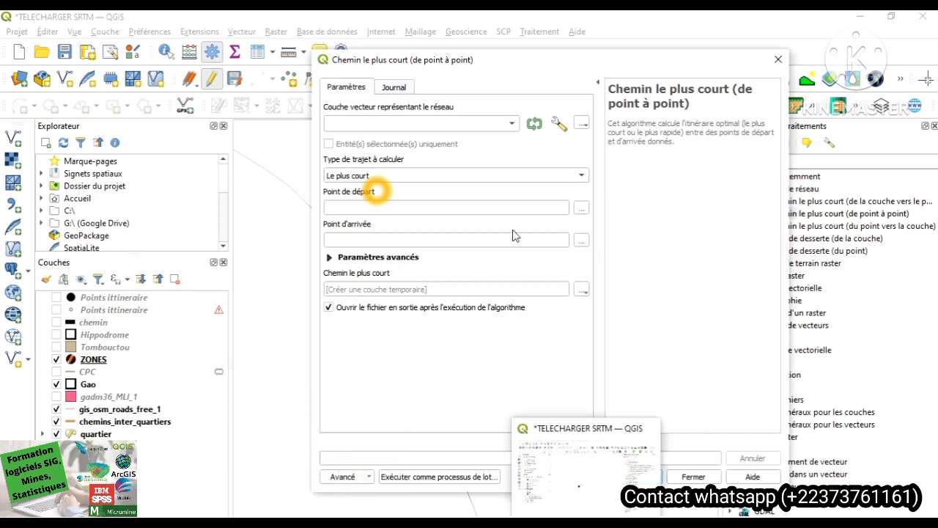
{"action": "left_click", "coordinate": [511, 123]}
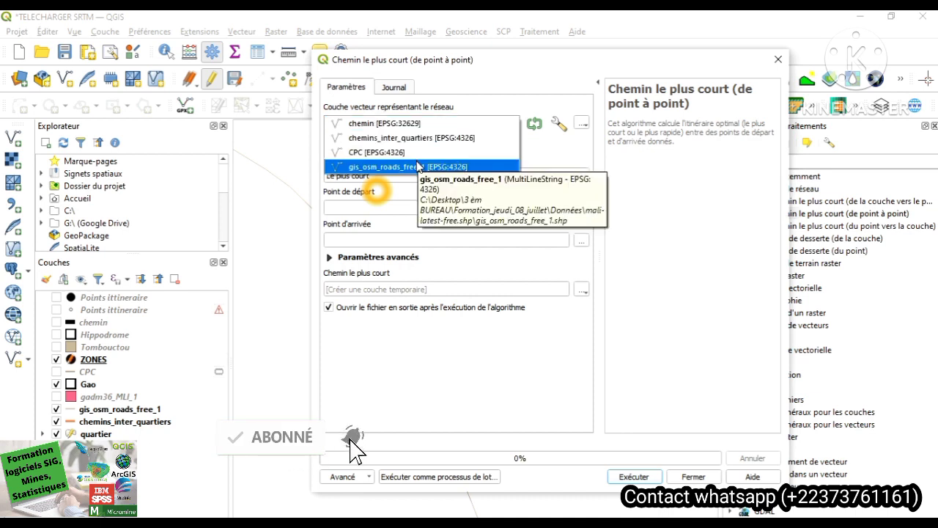
{"action": "left_click", "coordinate": [418, 167]}
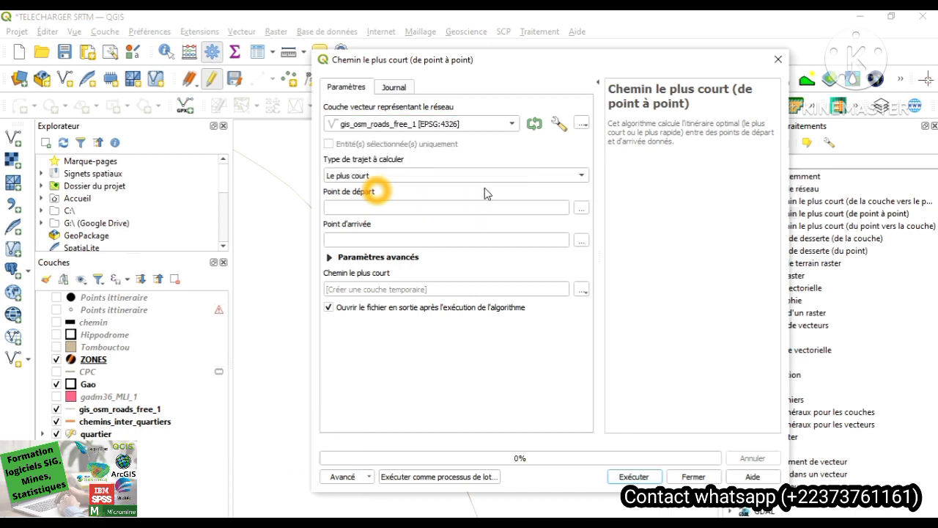
{"action": "left_click", "coordinate": [583, 178]}
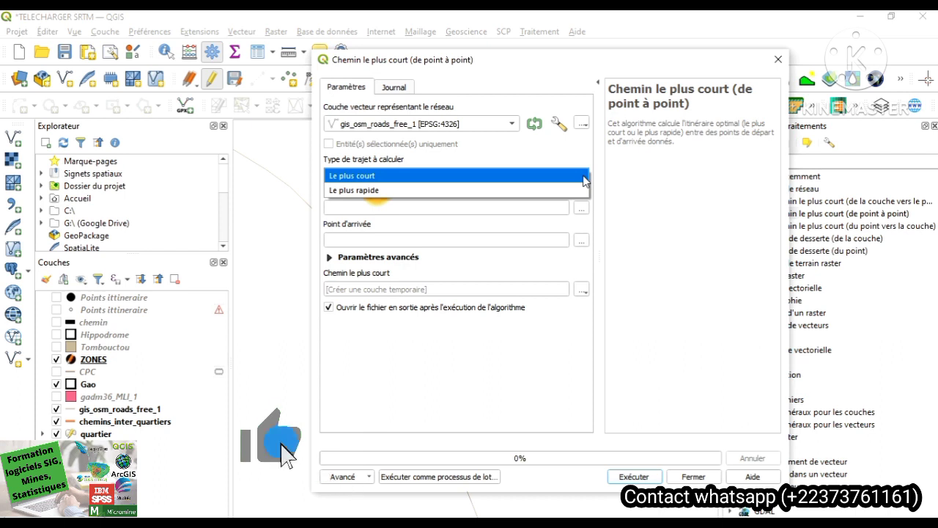
{"action": "left_click", "coordinate": [584, 177]}
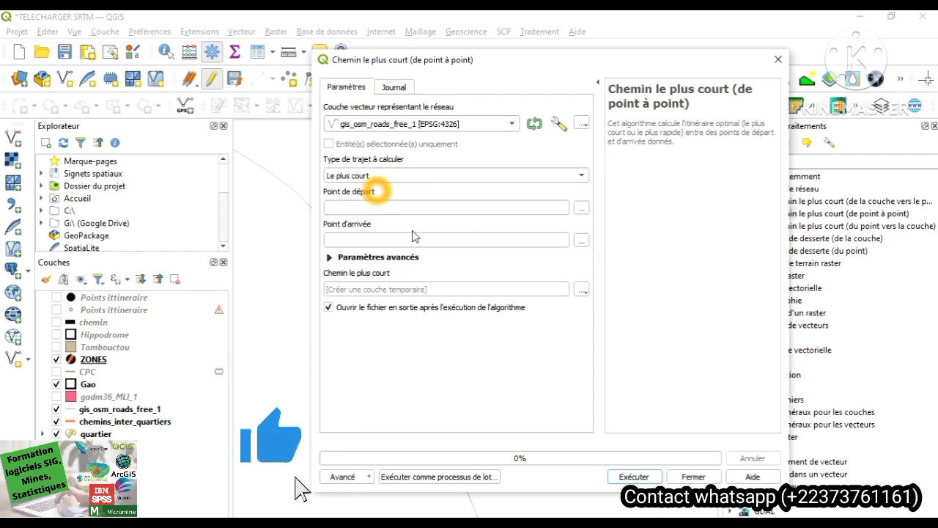
{"action": "left_click", "coordinate": [581, 209]}
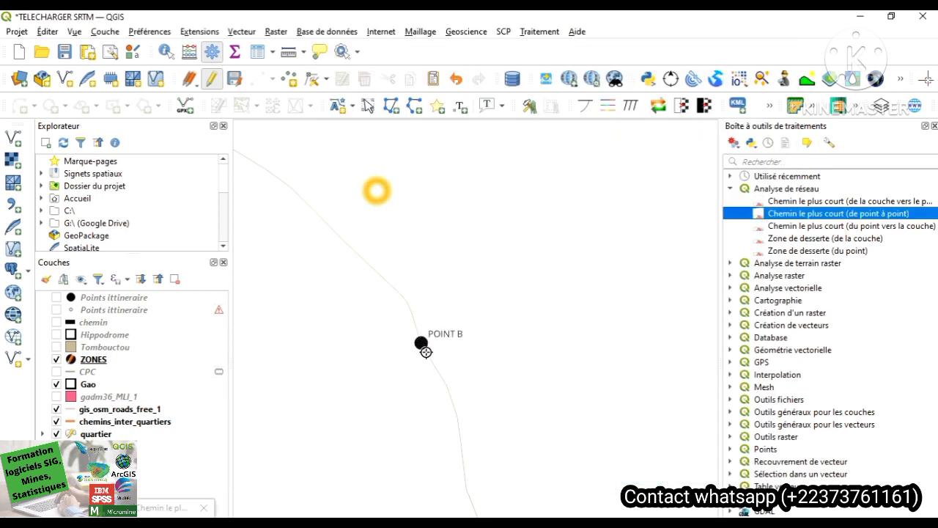
{"action": "left_click", "coordinate": [426, 352]}
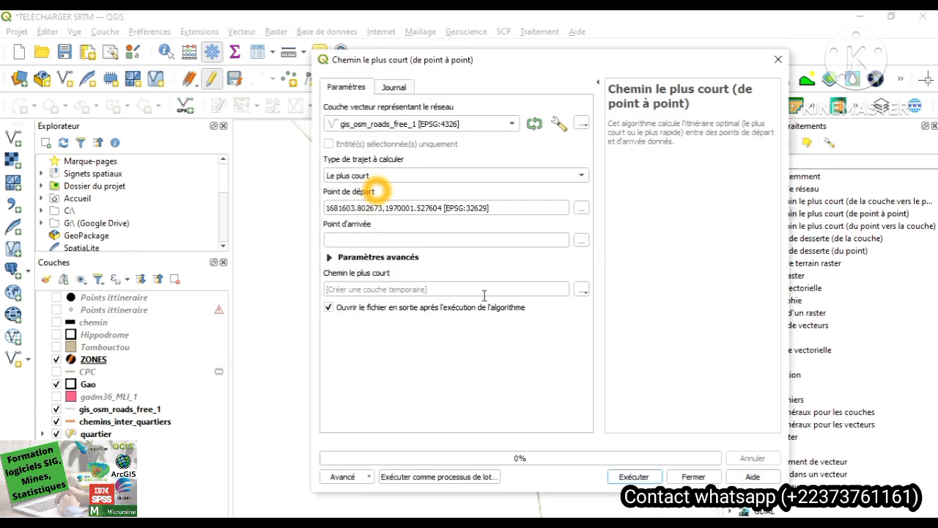
Try to set the arrival point (Point d'arrivée) by picking a location between the two roads south of POINT B.
{"action": "left_click", "coordinate": [582, 243]}
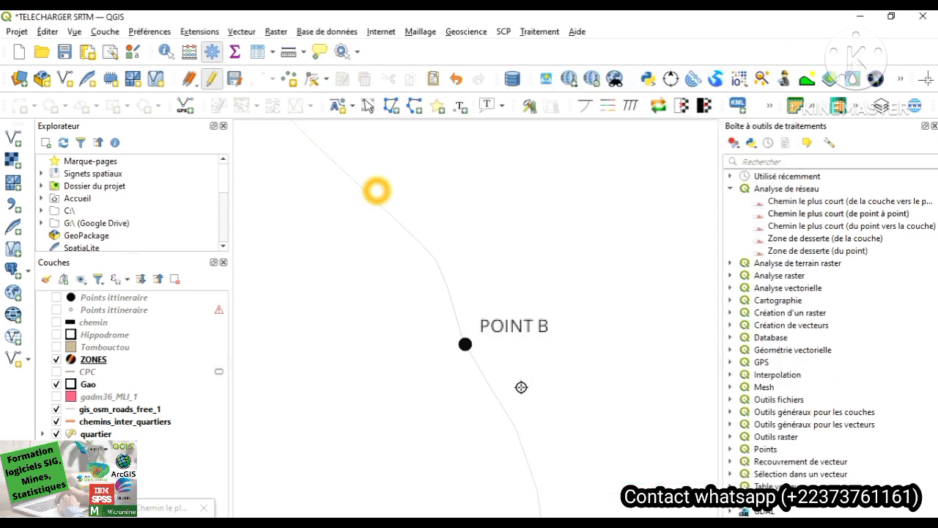
{"action": "key", "text": "Down"}
{"action": "key", "text": "Down"}
{"action": "key", "text": "Down"}
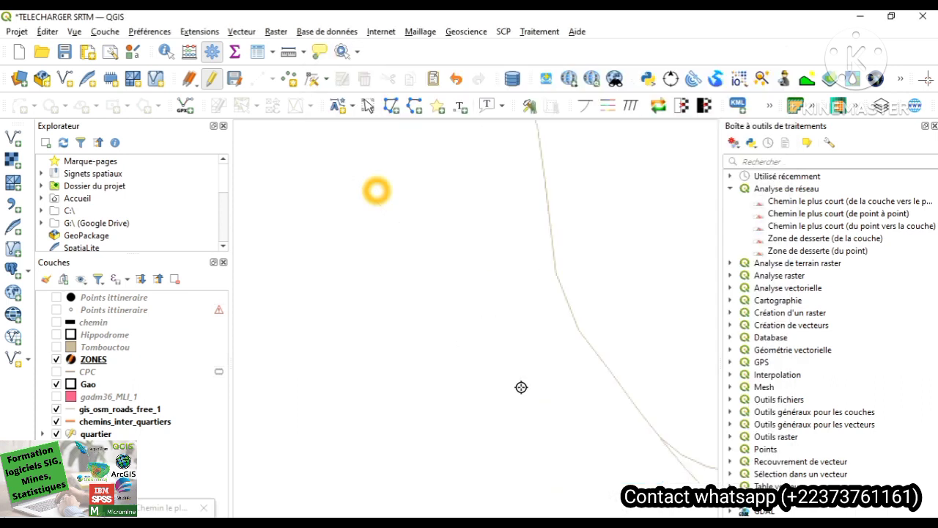
{"action": "key", "text": "Down"}
{"action": "key", "text": "Down"}
{"action": "key", "text": "Down"}
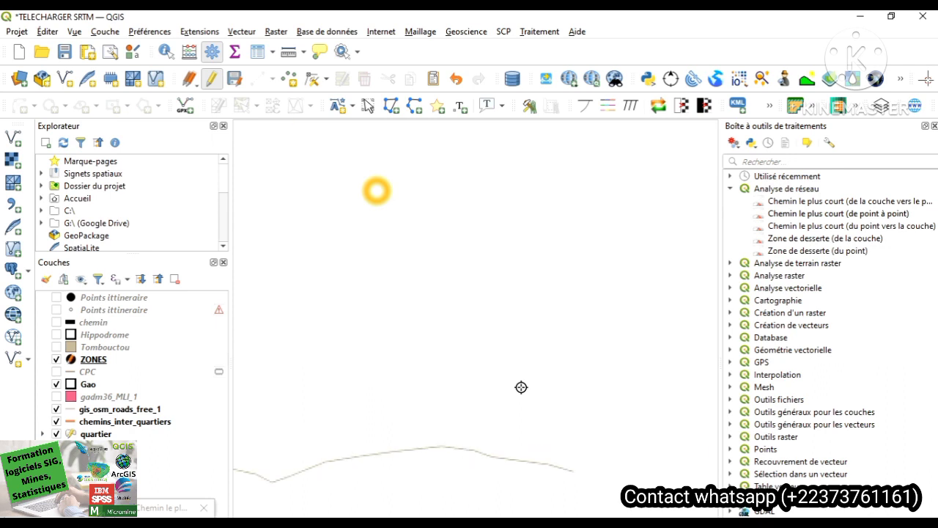
{"action": "key", "text": "Down"}
{"action": "key", "text": "Down"}
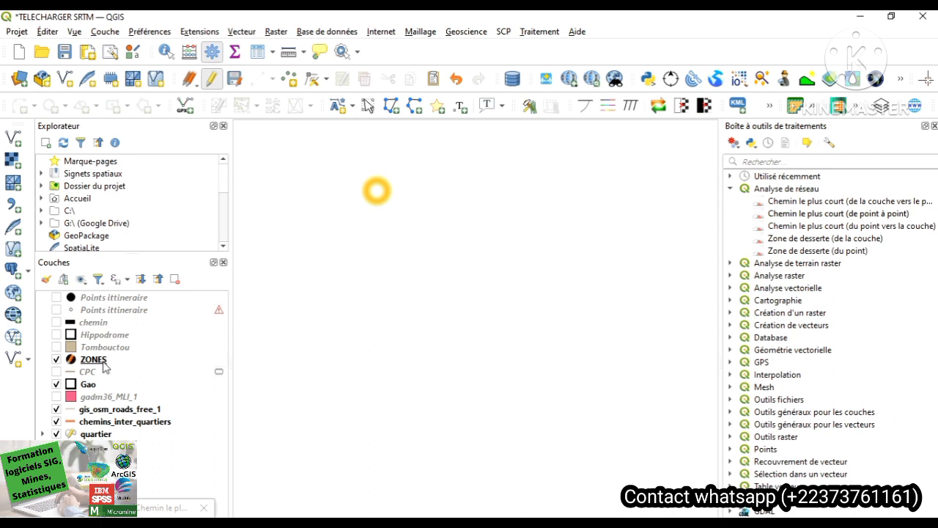
{"action": "right_click", "coordinate": [102, 363]}
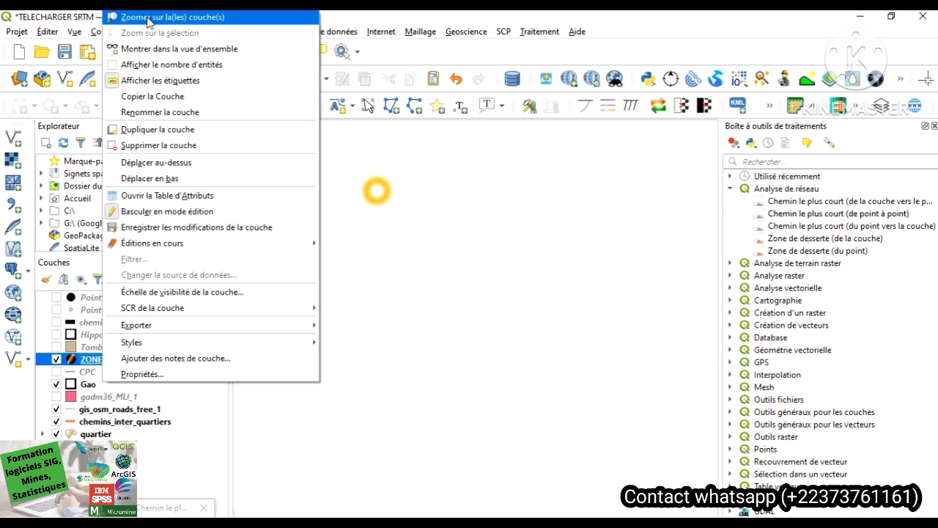
{"action": "left_click", "coordinate": [147, 17]}
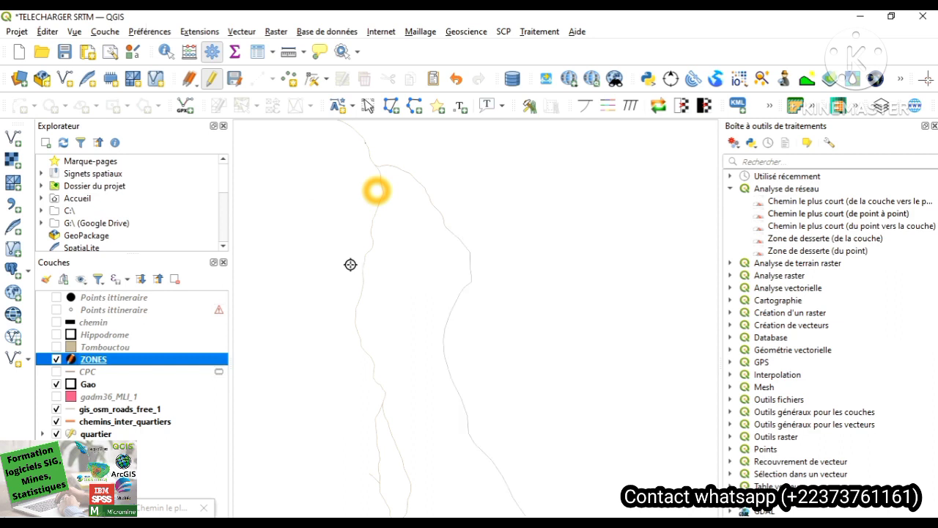
{"action": "key", "text": "Down"}
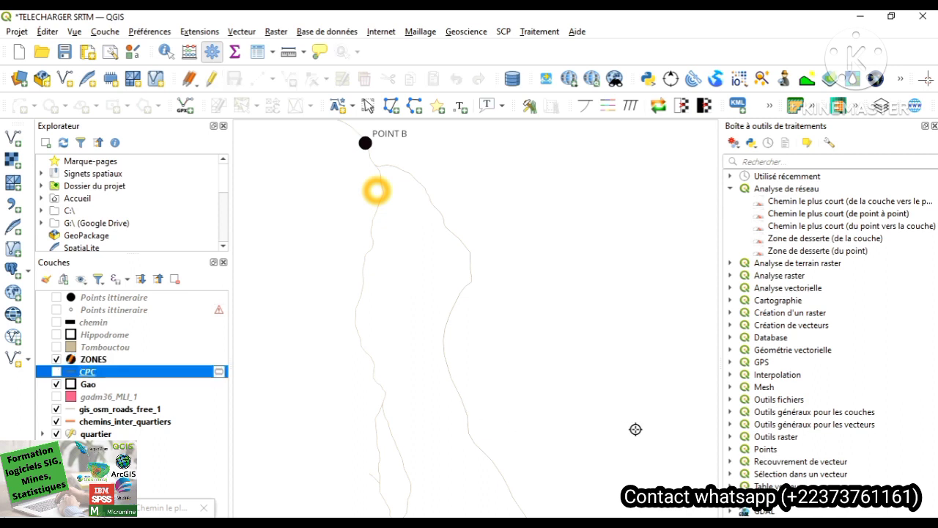
{"action": "key", "text": "Down"}
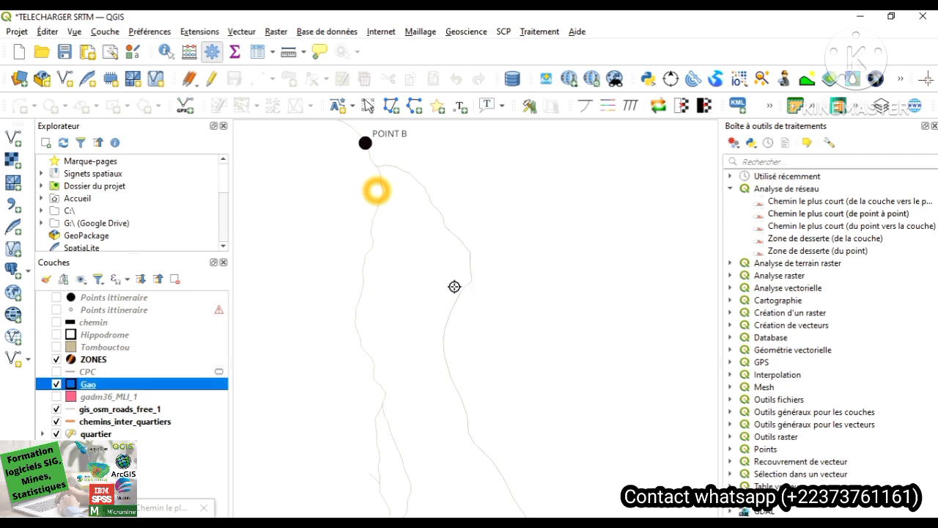
{"action": "left_click", "coordinate": [412, 244]}
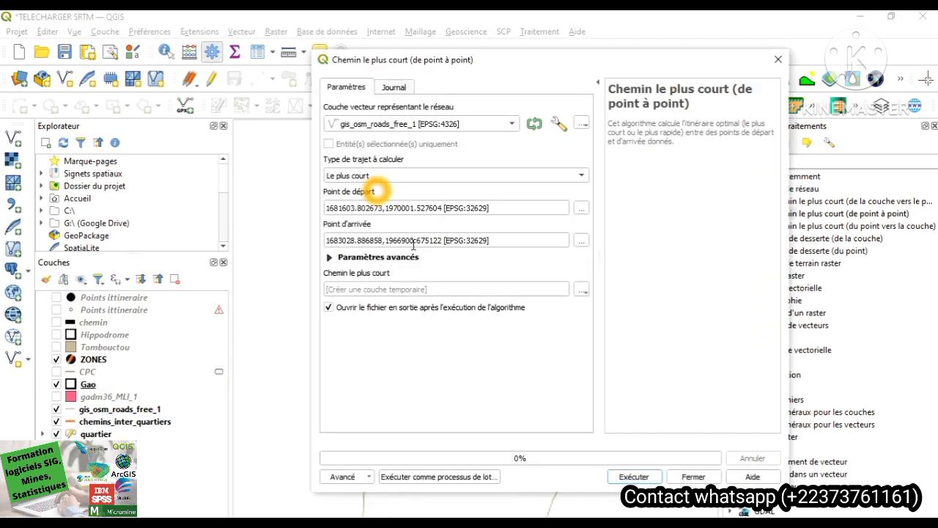
Set the arrival point (Point d'arrivée) by picking a location on the road just west of POINT A.
{"action": "left_click", "coordinate": [582, 242]}
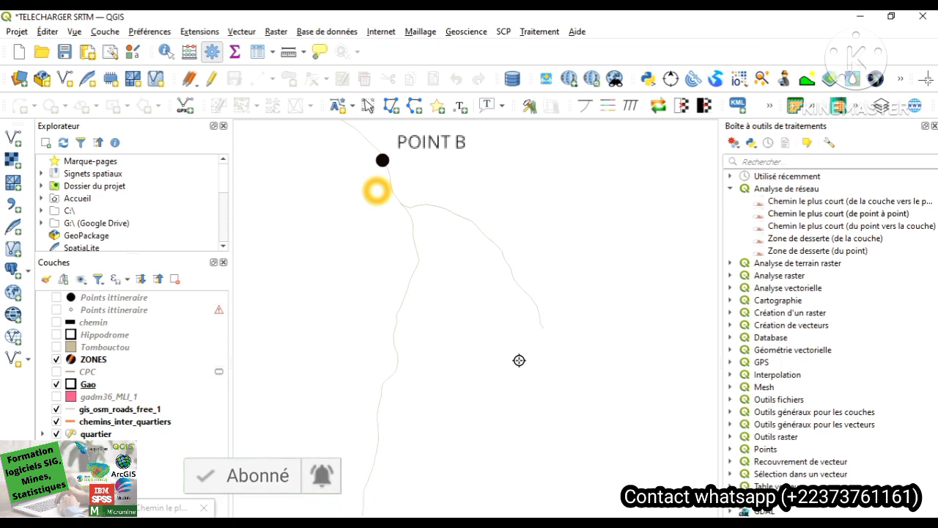
{"action": "key", "text": "Right"}
{"action": "key", "text": "Down"}
{"action": "key", "text": "Down"}
{"action": "key", "text": "Down"}
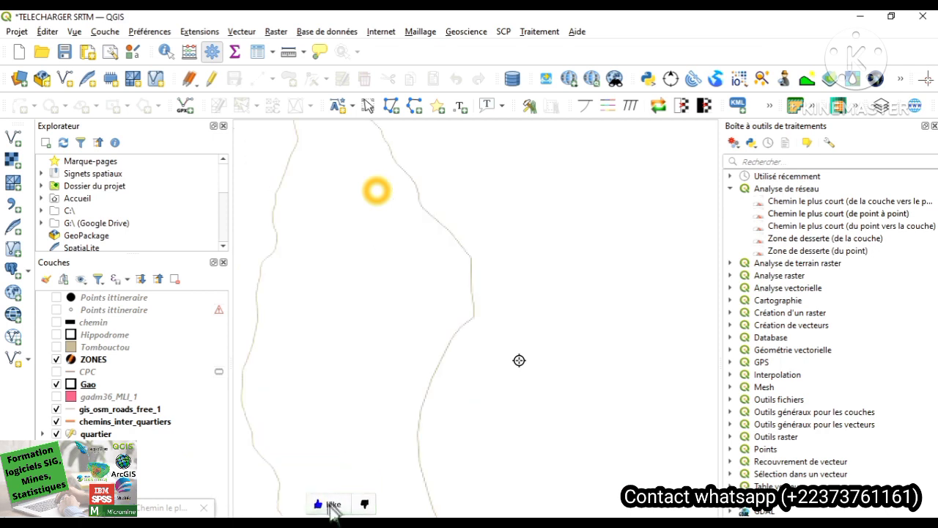
{"action": "key", "text": "Down"}
{"action": "key", "text": "Down"}
{"action": "key", "text": "Down"}
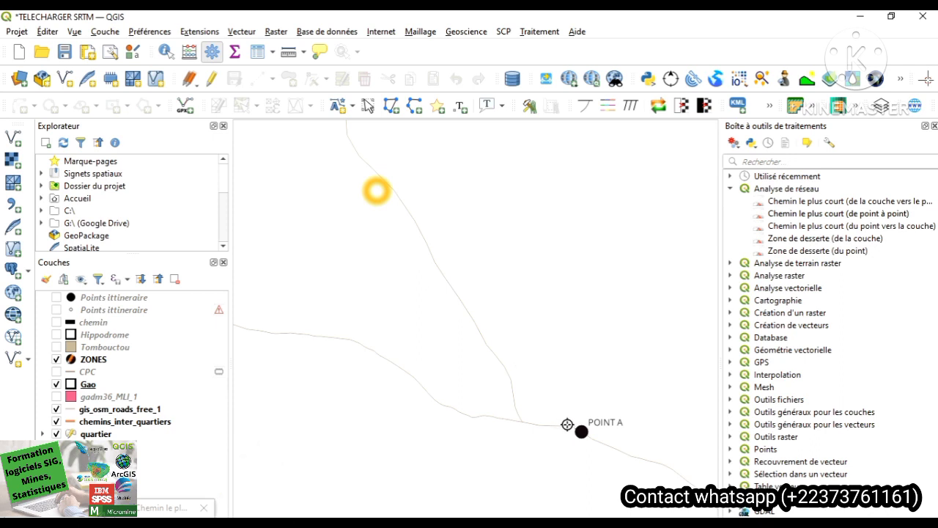
{"action": "scroll", "coordinate": [568, 425], "scroll_direction": "up", "scroll_amount": 1}
{"action": "scroll", "coordinate": [568, 425], "scroll_direction": "up", "scroll_amount": 3}
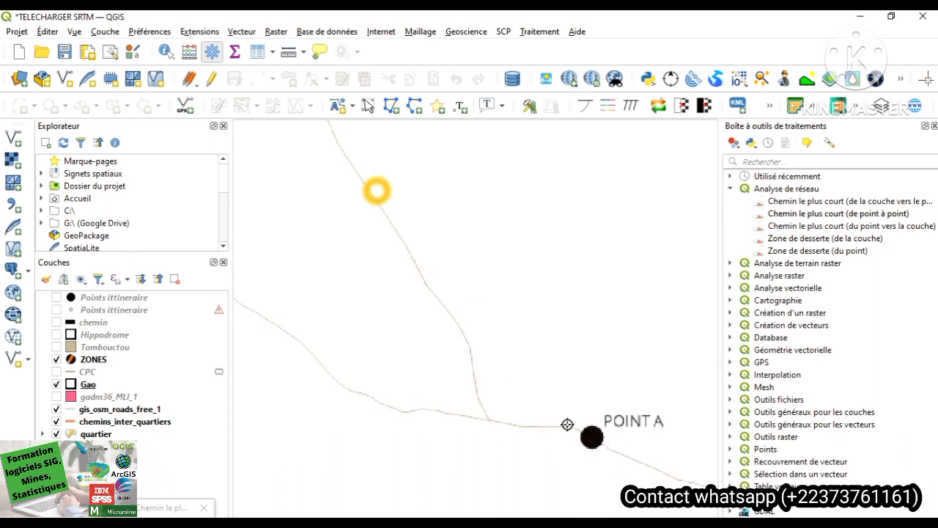
{"action": "scroll", "coordinate": [568, 425], "scroll_direction": "up", "scroll_amount": 3}
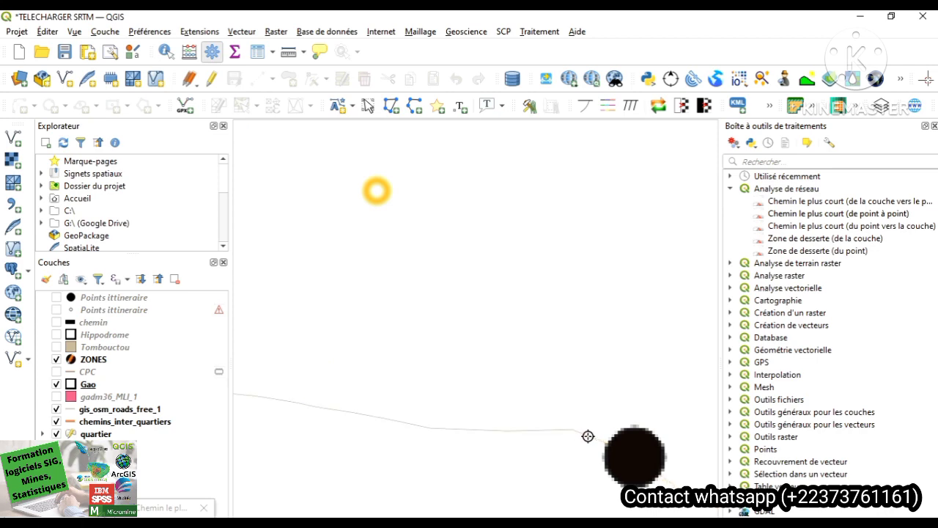
{"action": "left_click", "coordinate": [588, 436]}
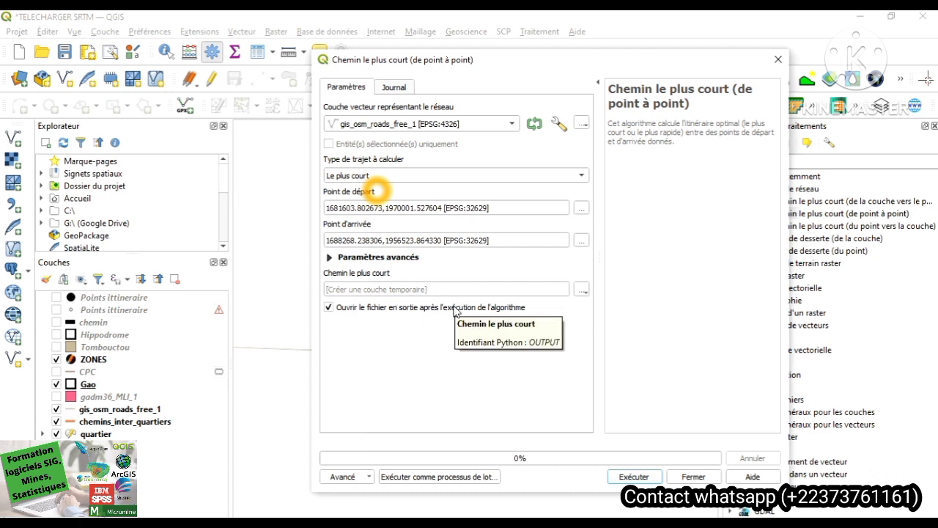
Run the point-to-point shortest path algorithm, close its dialog and fit the map to the ZONES layer.
{"action": "left_click", "coordinate": [629, 477]}
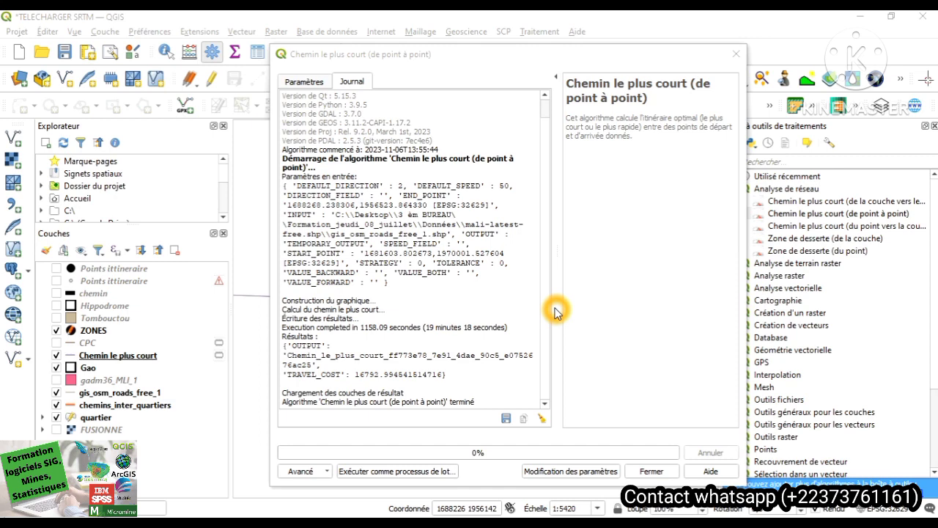
{"action": "left_click", "coordinate": [650, 472]}
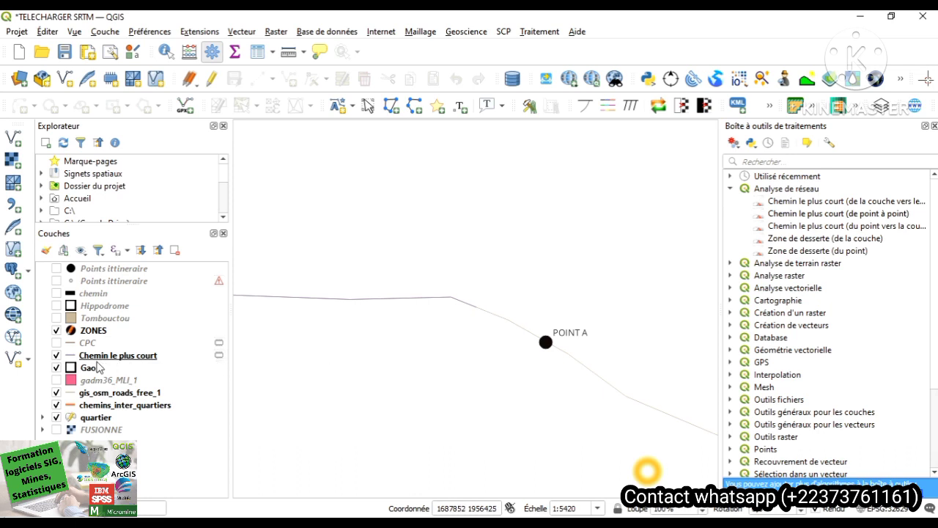
{"action": "left_click", "coordinate": [98, 331]}
{"action": "right_click", "coordinate": [98, 335]}
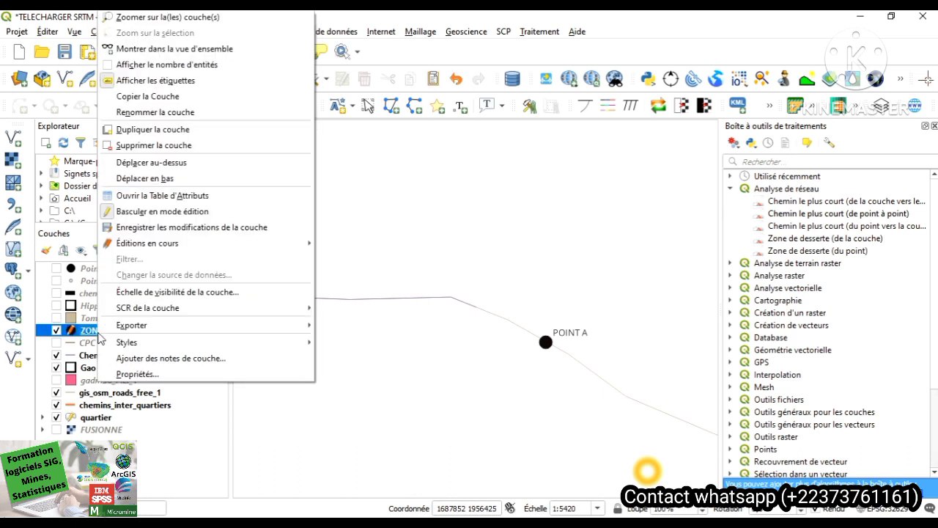
{"action": "left_click", "coordinate": [141, 18]}
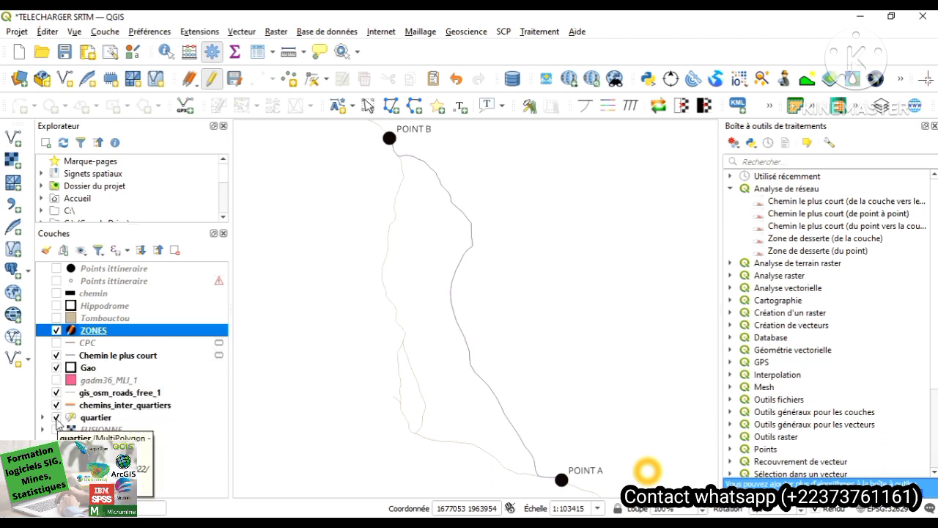
Isolate the Chemin le plus court path by temporarily hiding gis_osm_roads_free_1, and examine its cost in the attribute table.
{"action": "left_click", "coordinate": [57, 394]}
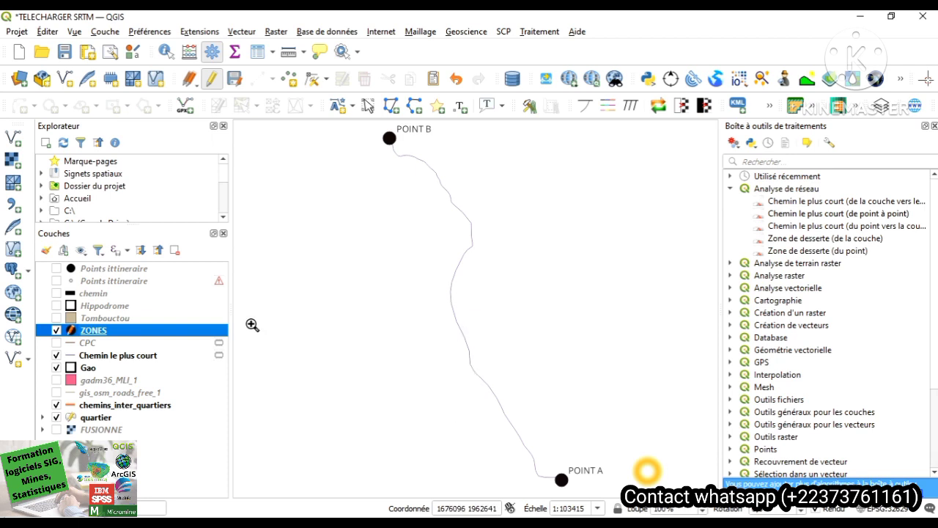
{"action": "right_click", "coordinate": [122, 362]}
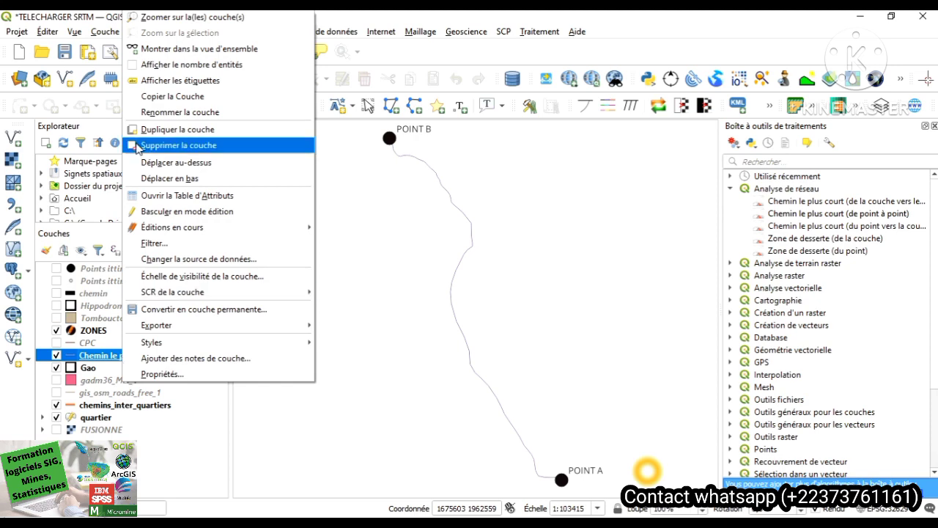
{"action": "left_click", "coordinate": [167, 196]}
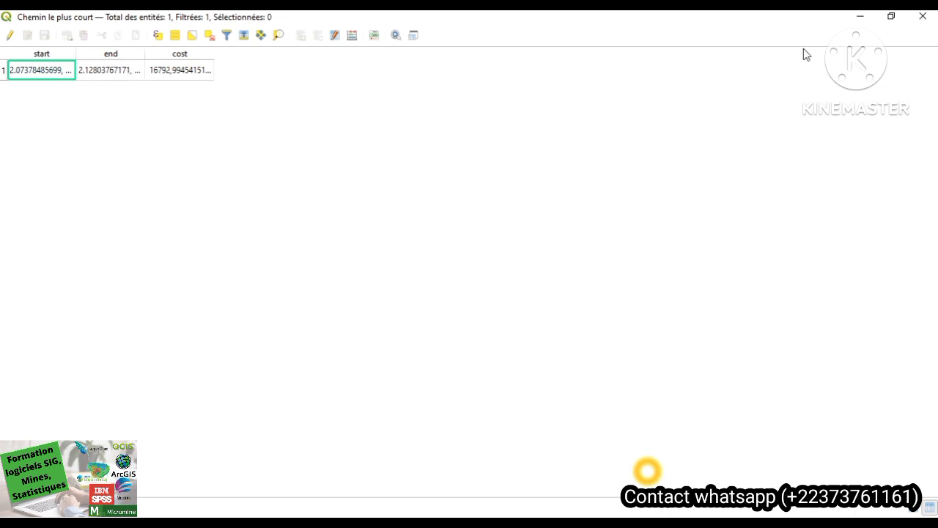
{"action": "left_click", "coordinate": [912, 22]}
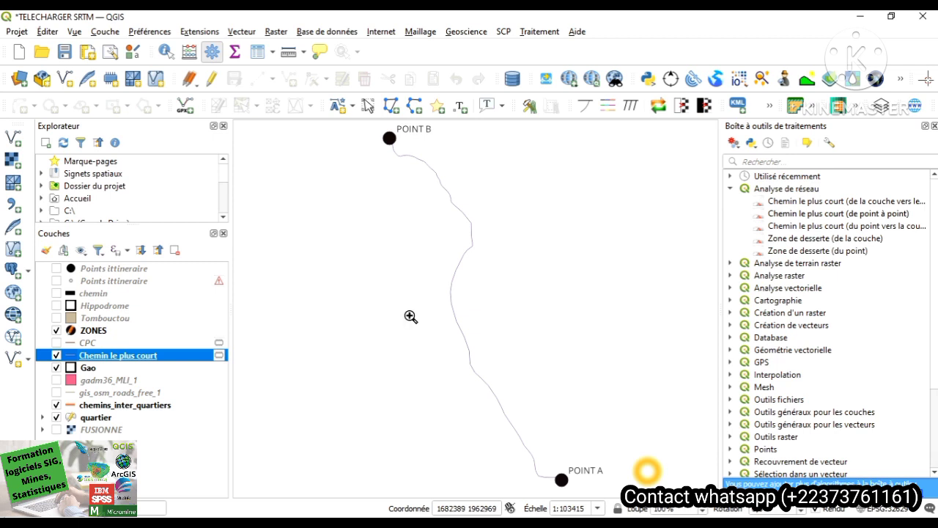
{"action": "left_click", "coordinate": [57, 393]}
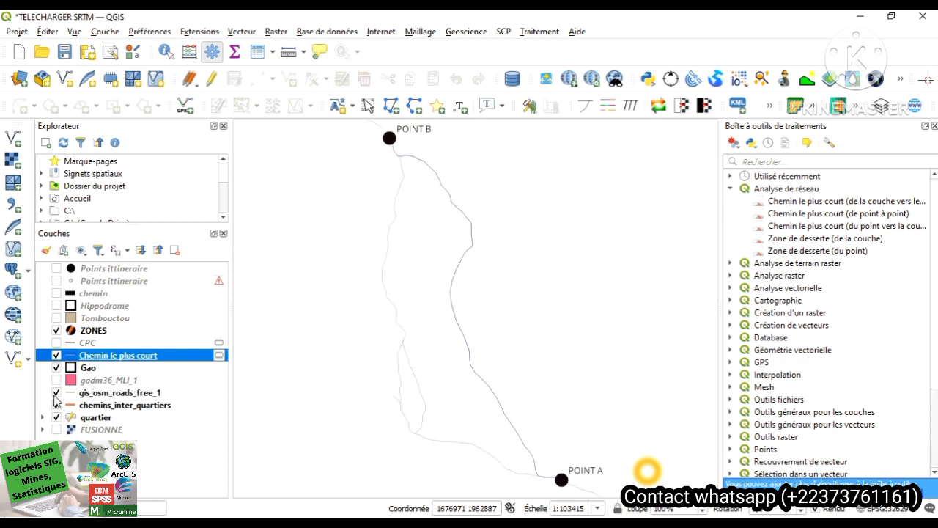